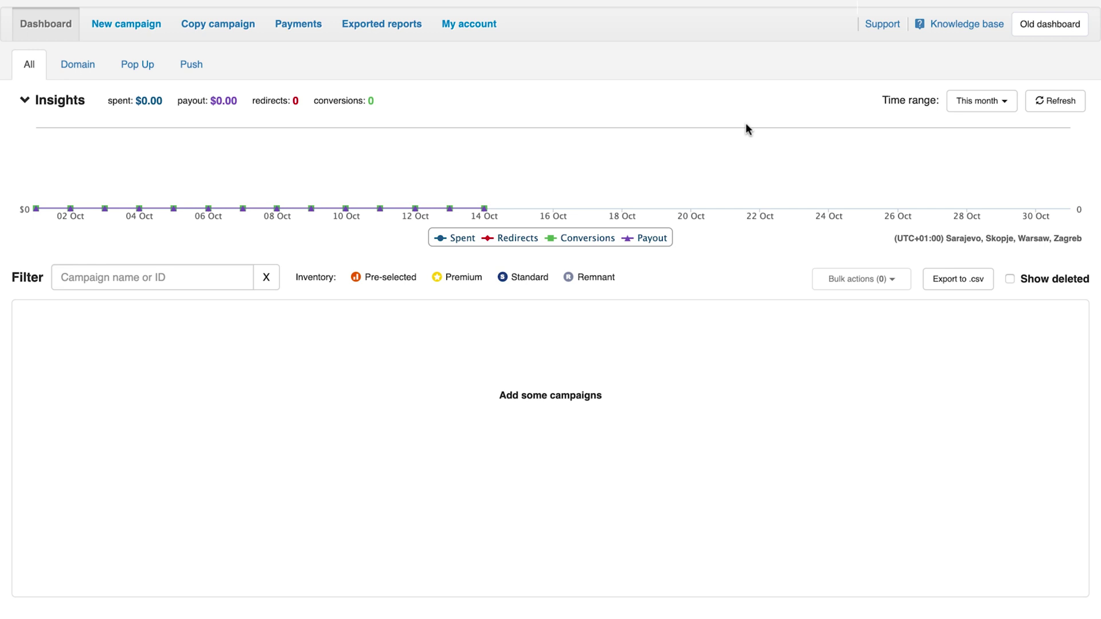
# Open the New campaign wizard from the top navigation bar
pyautogui.click(120, 32)
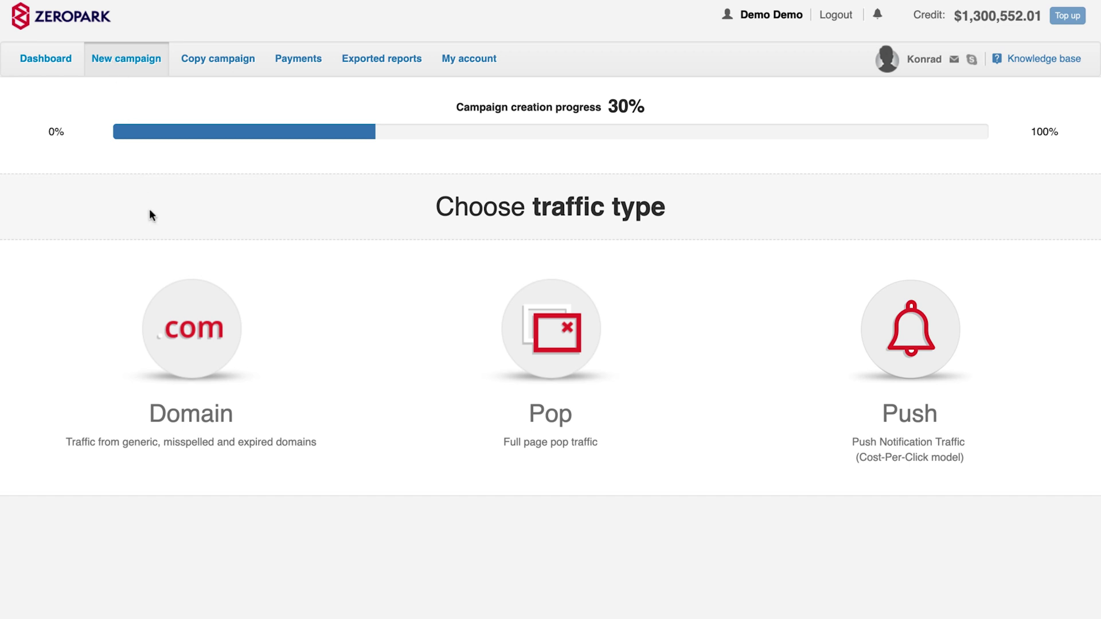
# Choose Domain traffic and pick the Multi-Geo targeting option
pyautogui.click(222, 364)
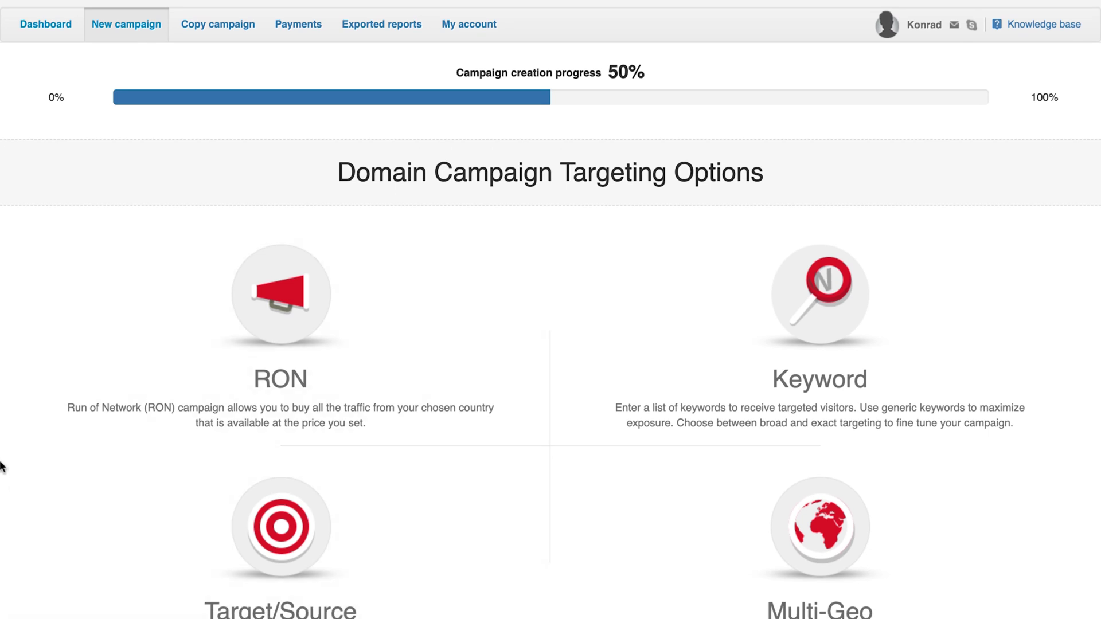
pyautogui.scroll(-3, 2, 466)
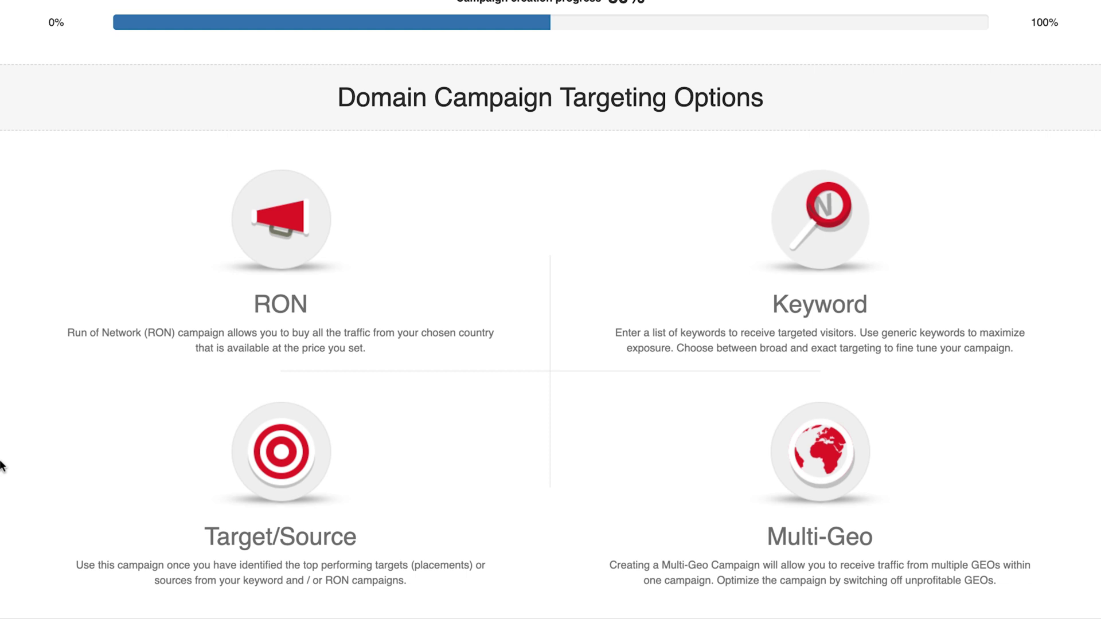
pyautogui.click(654, 459)
# Choose Target/Source targeting for the domain campaign
pyautogui.click(246, 508)
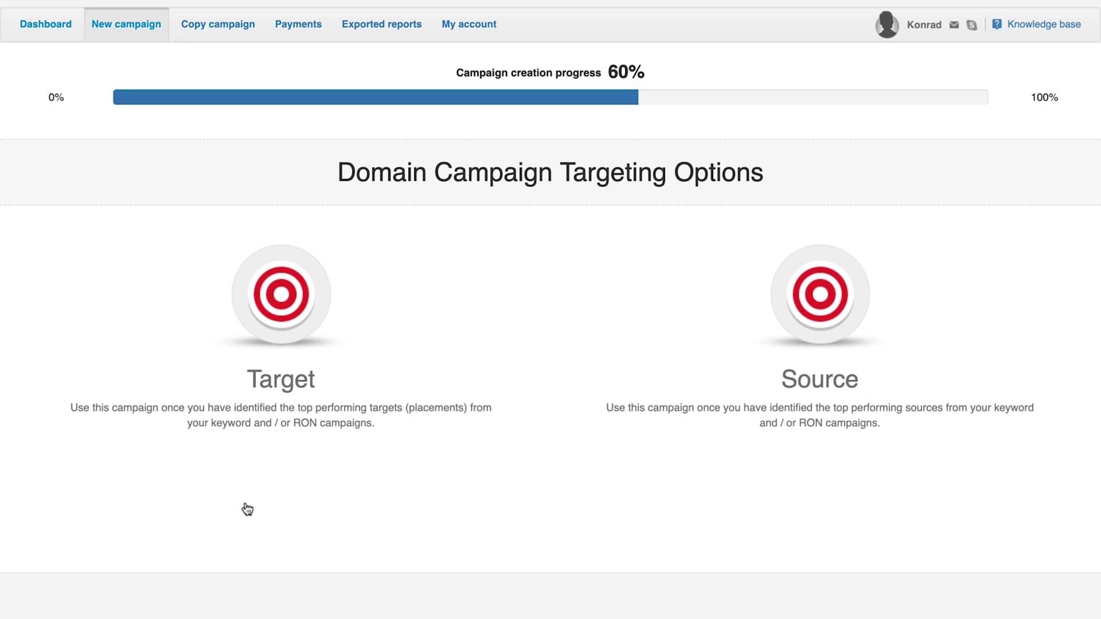
# Restart as a Pop Run of Network campaign named 'Hardcore Money Maker Pop'
pyautogui.click(127, 27)
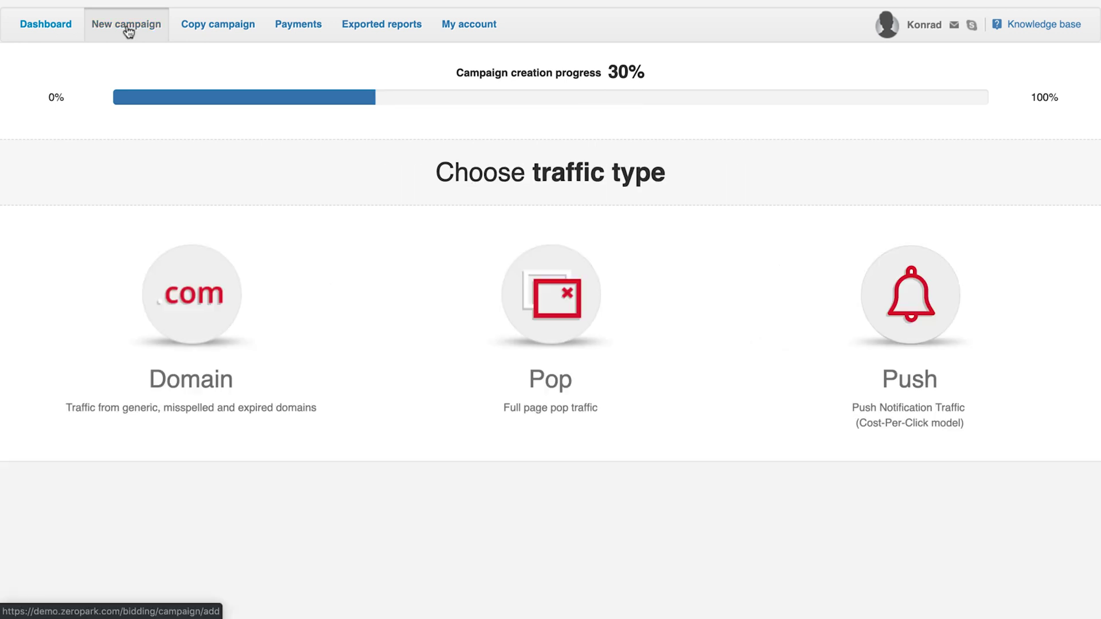
pyautogui.click(547, 333)
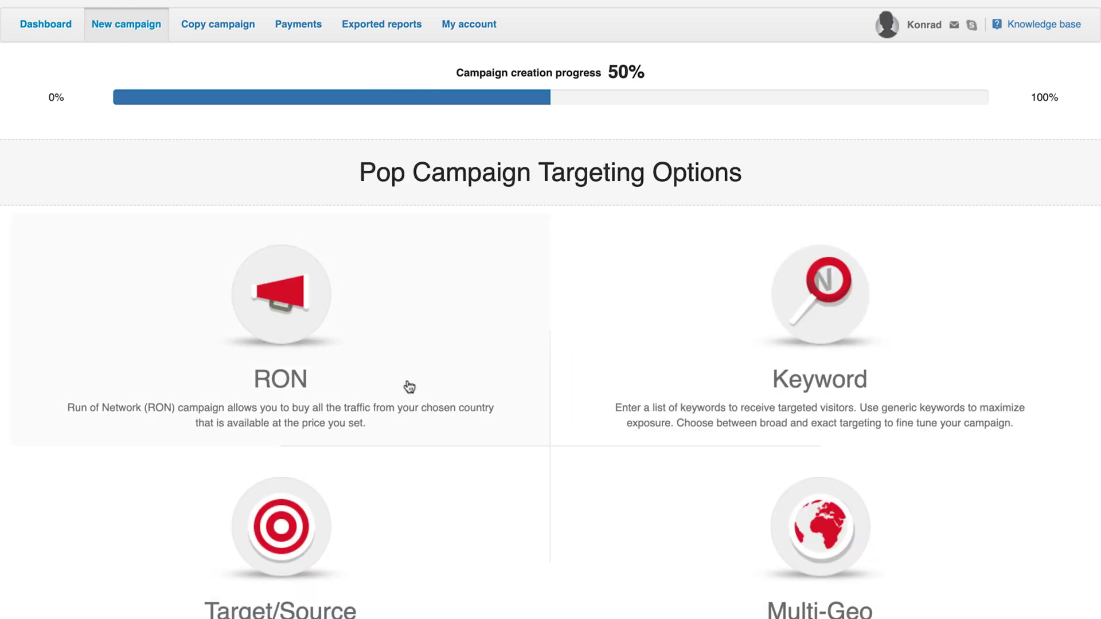
pyautogui.click(310, 336)
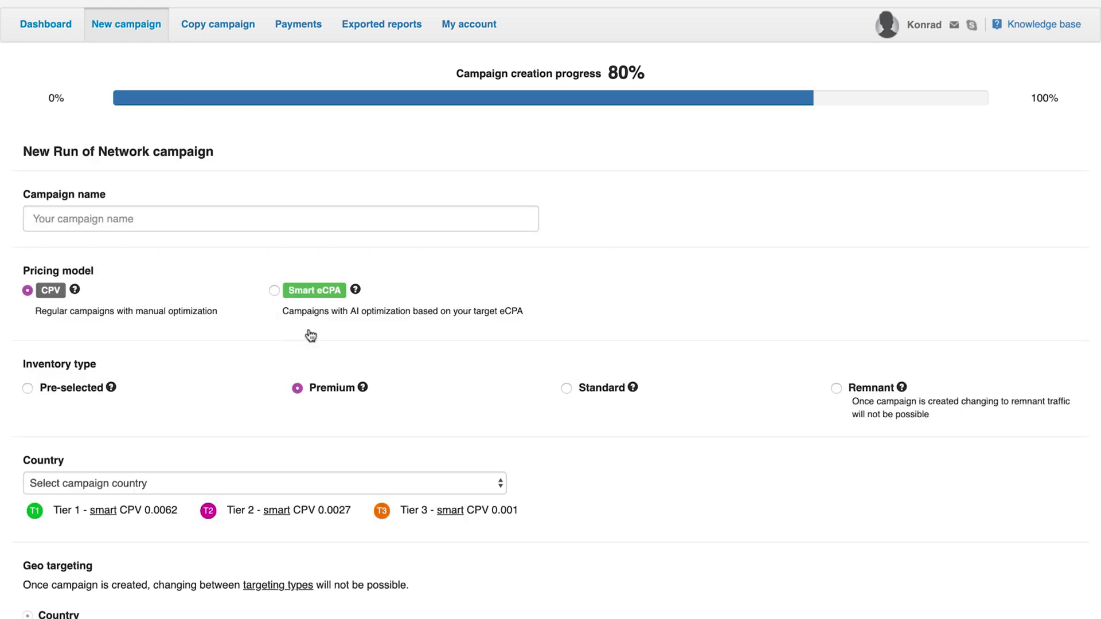
pyautogui.click(125, 212)
pyautogui.write('Hardcore Money Maker Pop')
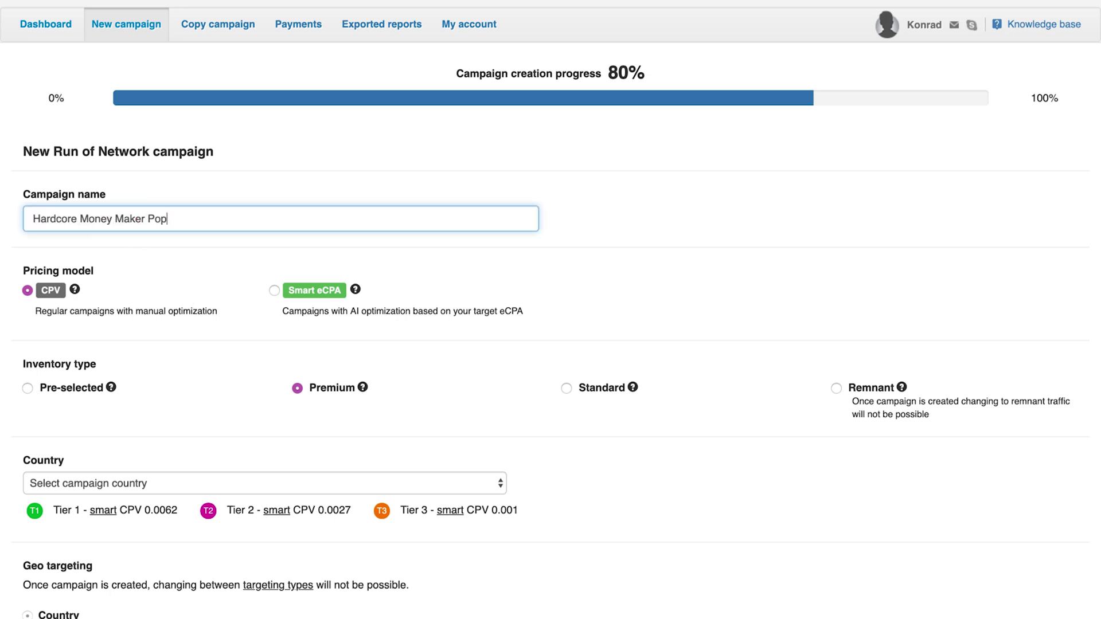
pyautogui.click(549, 246)
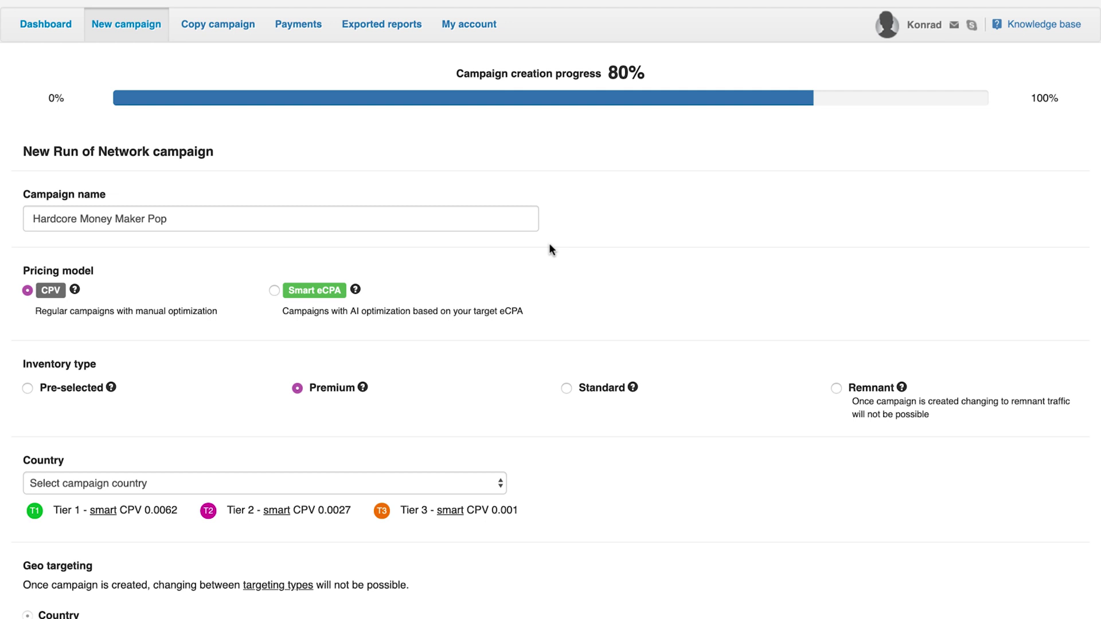
pyautogui.click(274, 290)
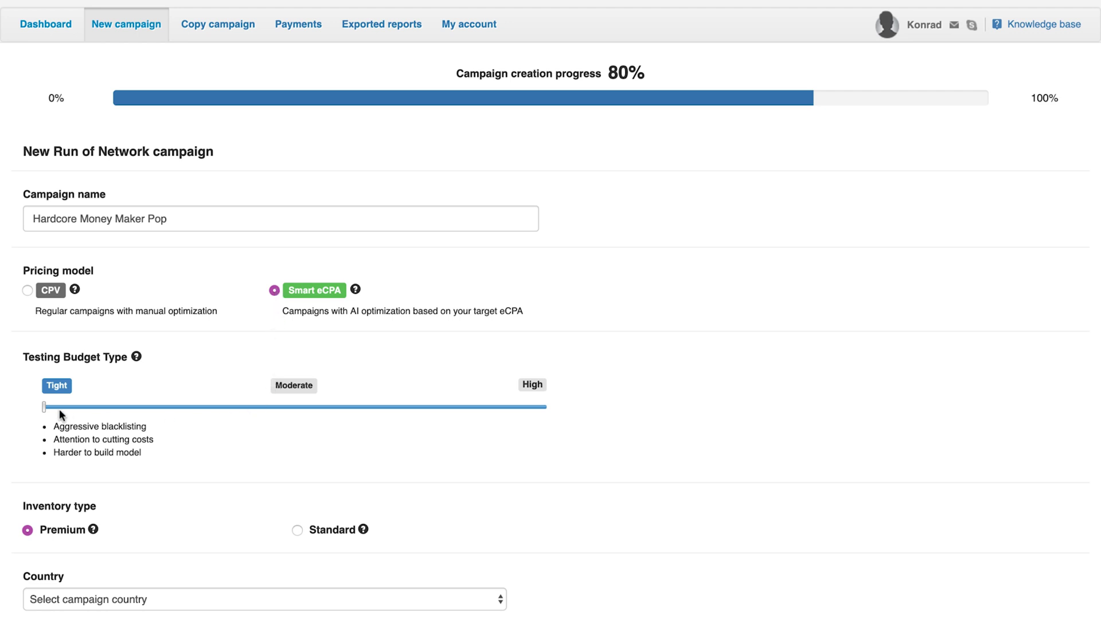
pyautogui.moveTo(164, 412); pyautogui.dragTo(310, 410)
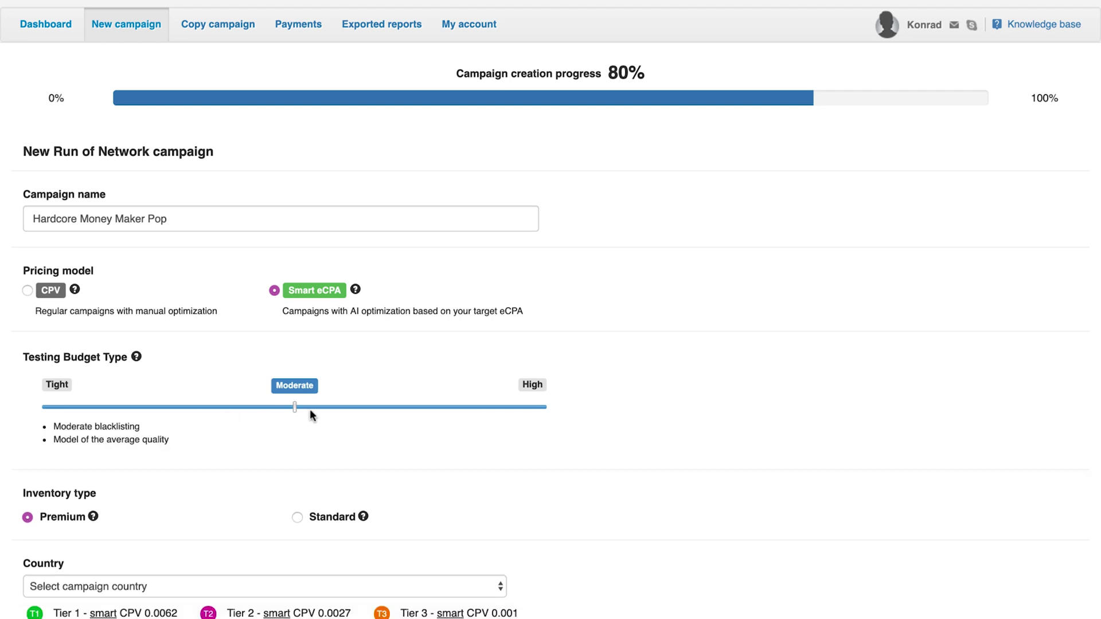
pyautogui.click(543, 408)
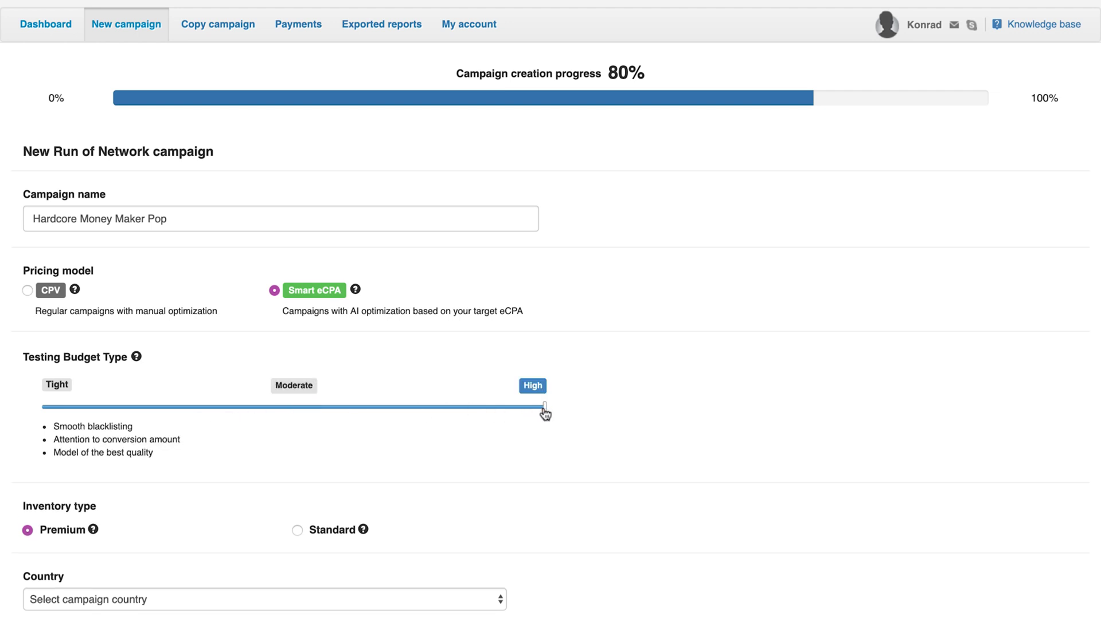
pyautogui.click(294, 407)
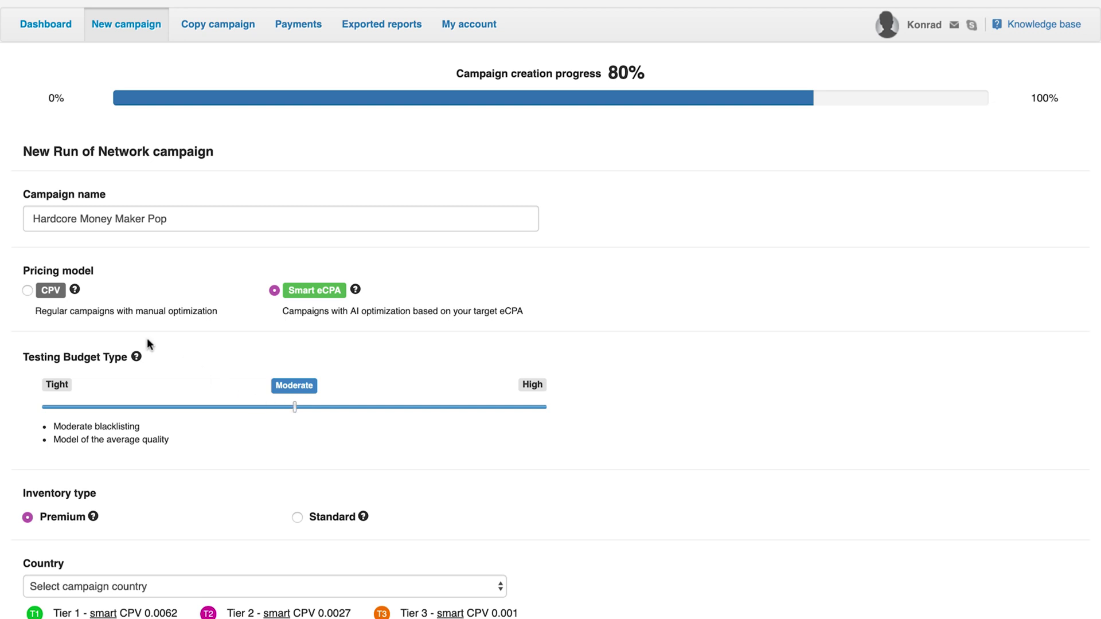
pyautogui.click(27, 289)
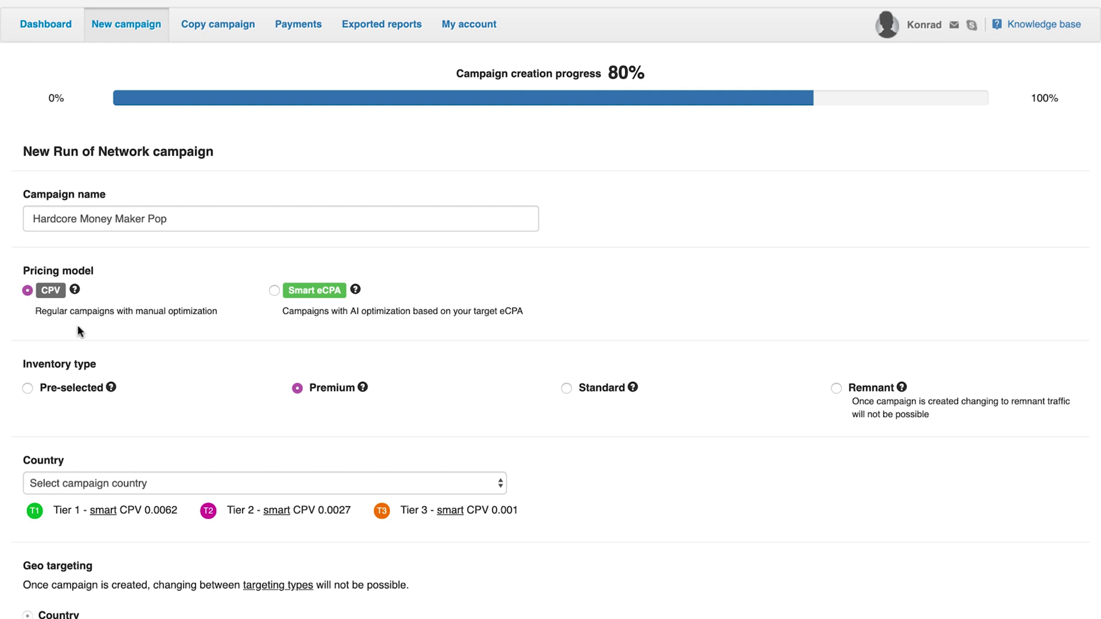
pyautogui.click(167, 219)
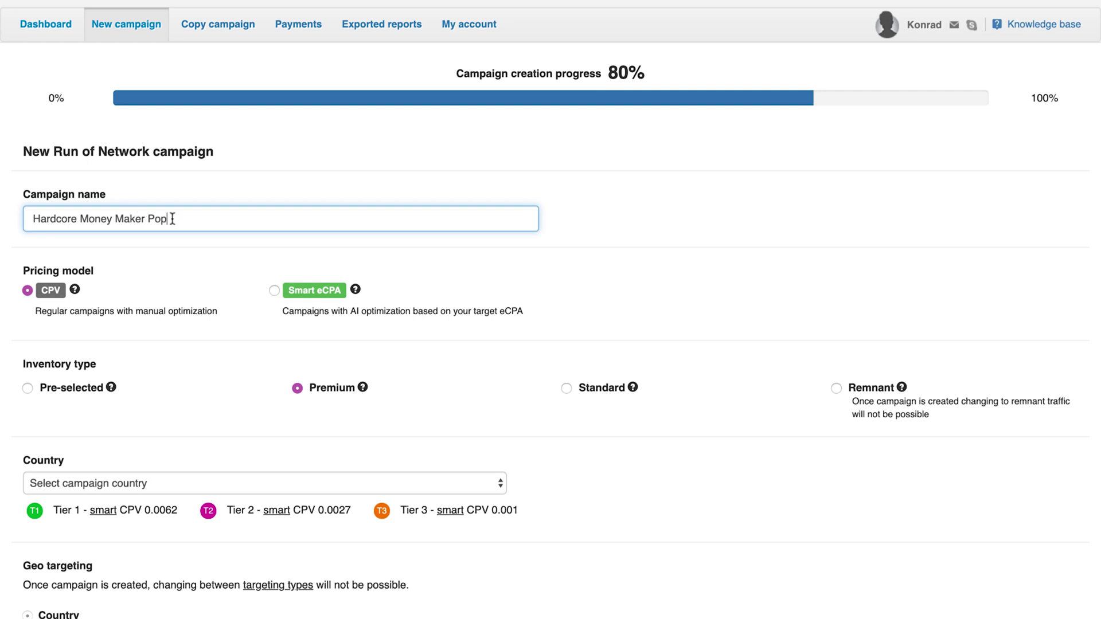
pyautogui.click(550, 245)
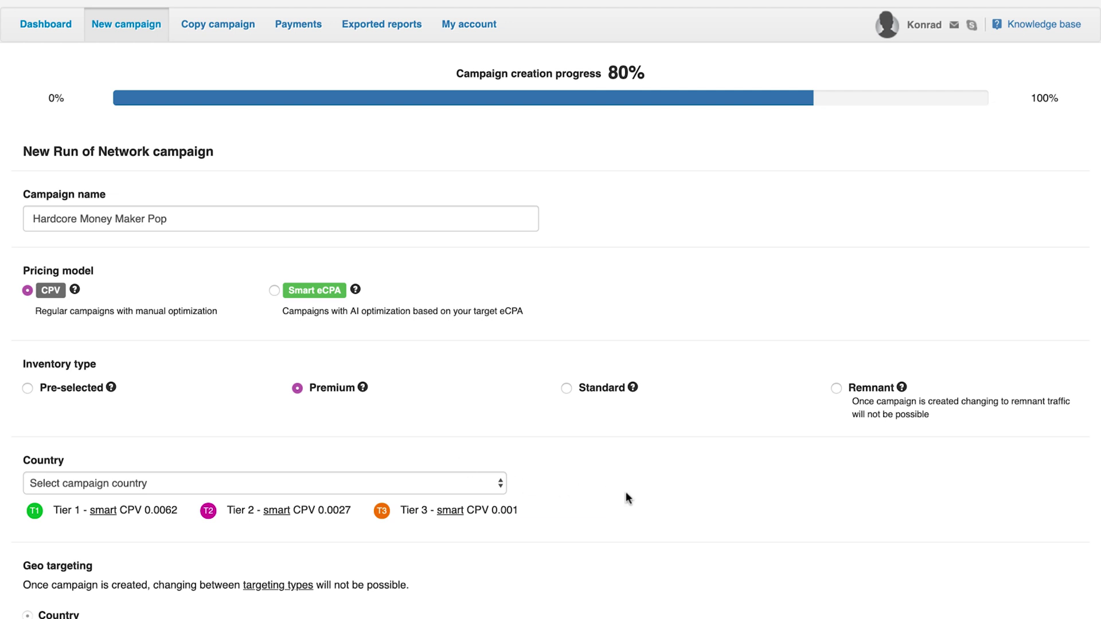
# Select United States in the campaign's Country dropdown
pyautogui.scroll(-5, 627, 493)
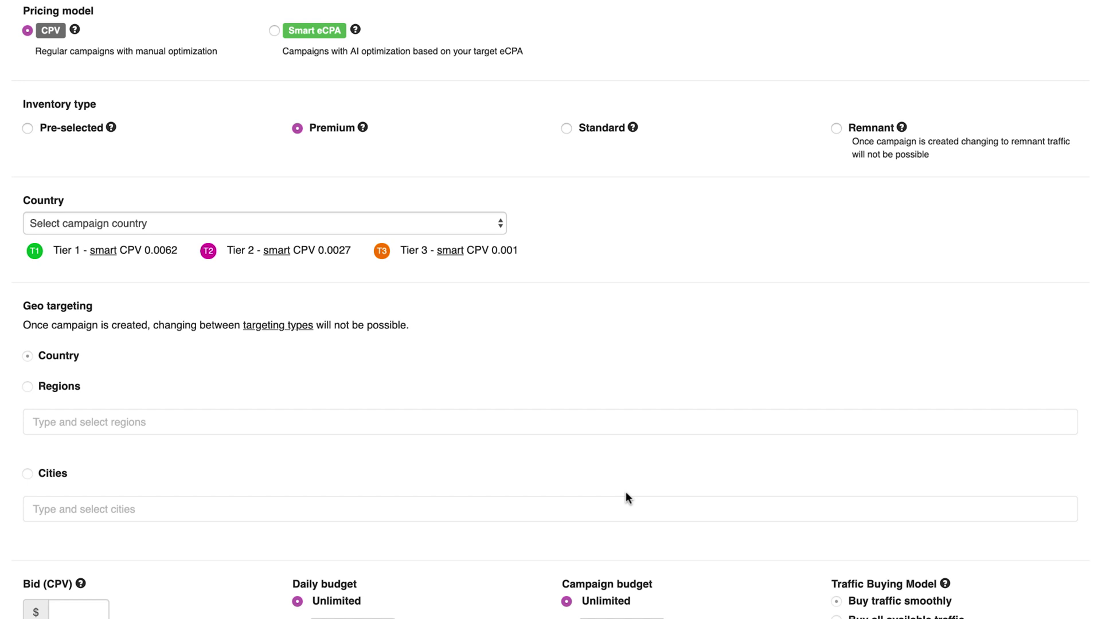
pyautogui.click(349, 225)
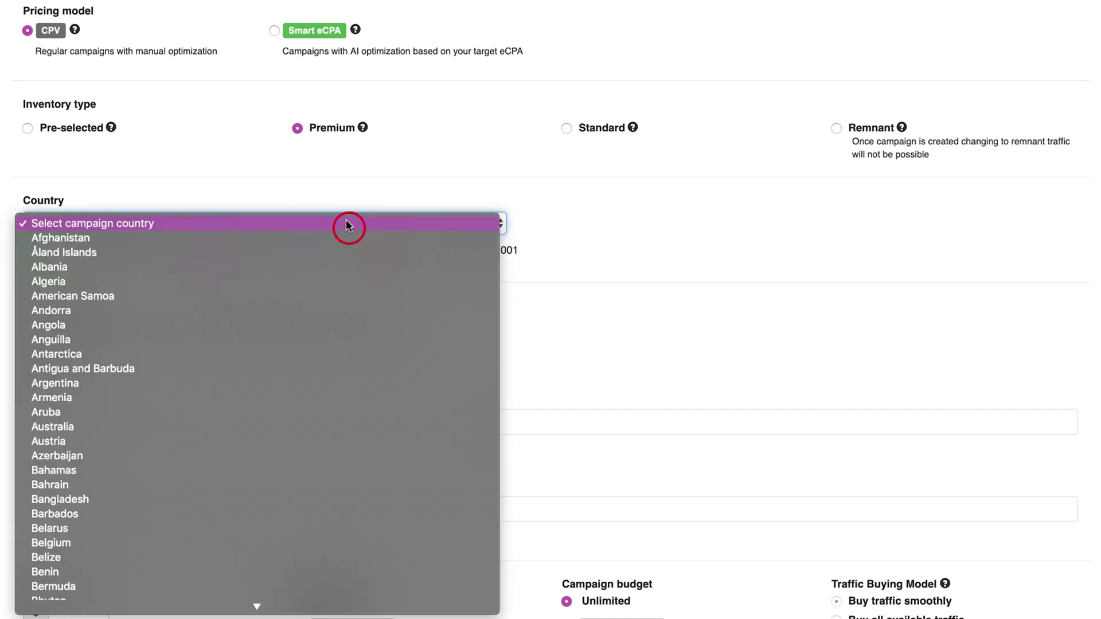
pyautogui.write('ur')
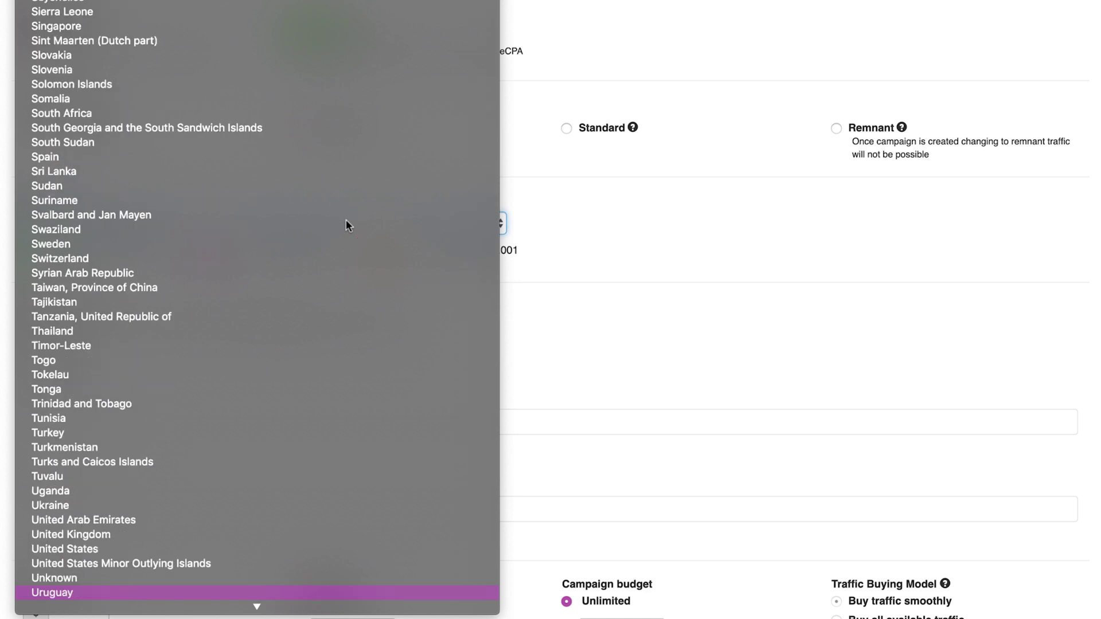
pyautogui.write('un')
pyautogui.click(247, 550)
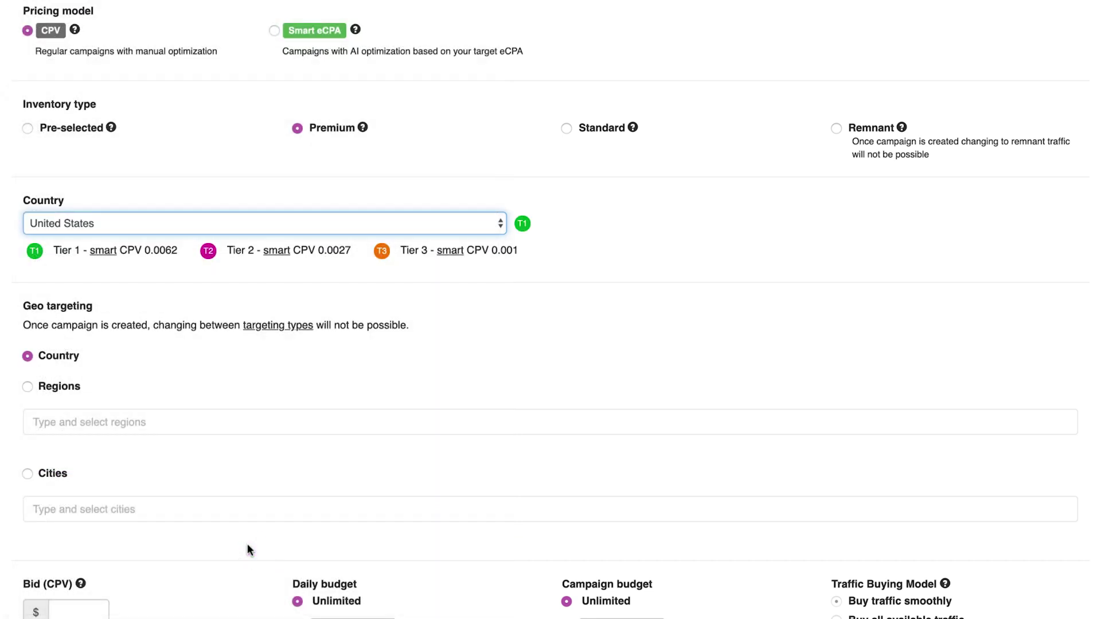
pyautogui.click(405, 462)
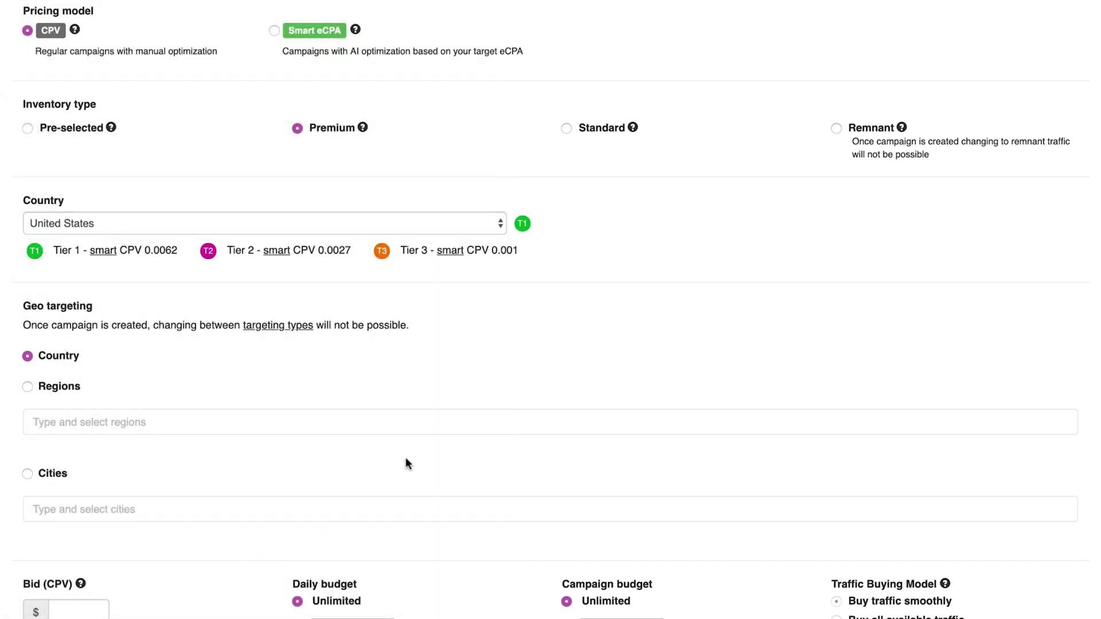
pyautogui.scroll(-5, 405, 463)
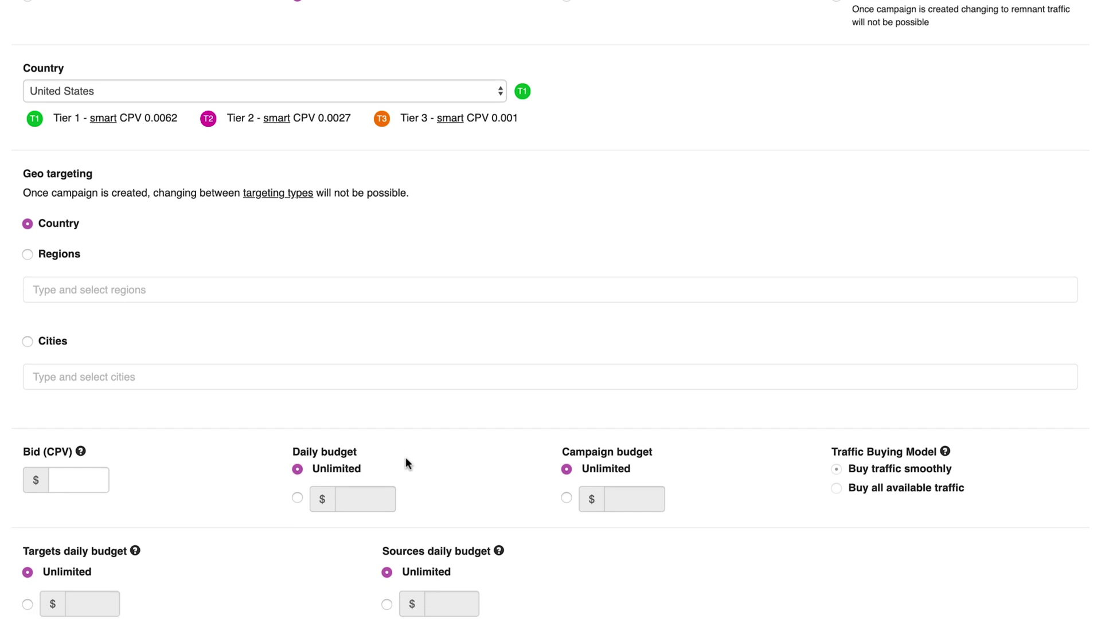
pyautogui.scroll(-8, 406, 460)
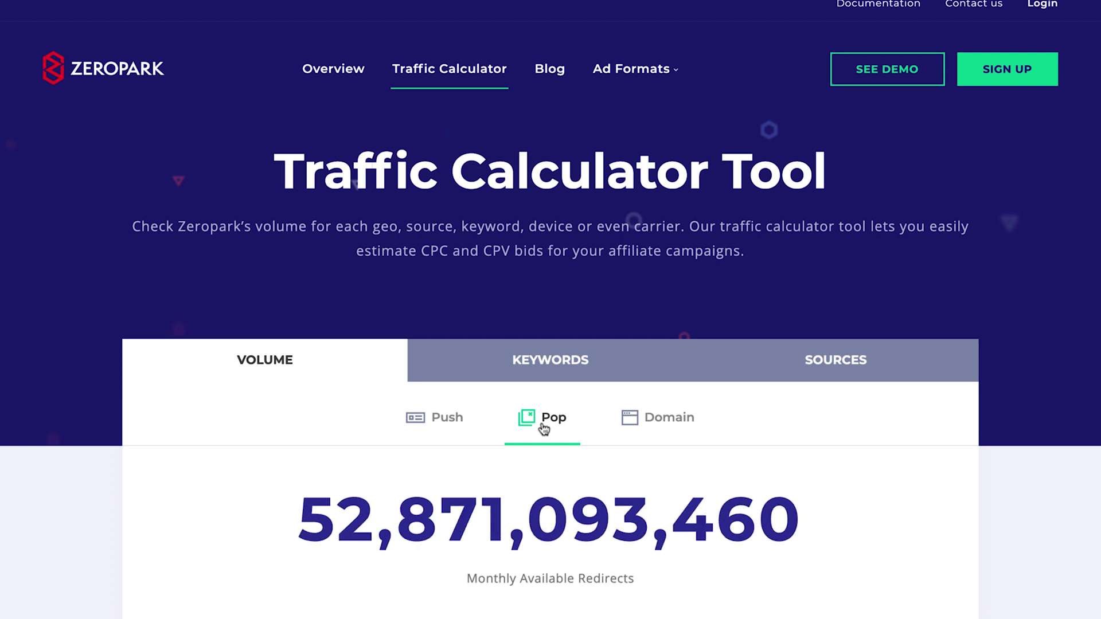
# Select the United States average Pop bid of $0.0016 in the calculator's country table
pyautogui.scroll(-5, 544, 429)
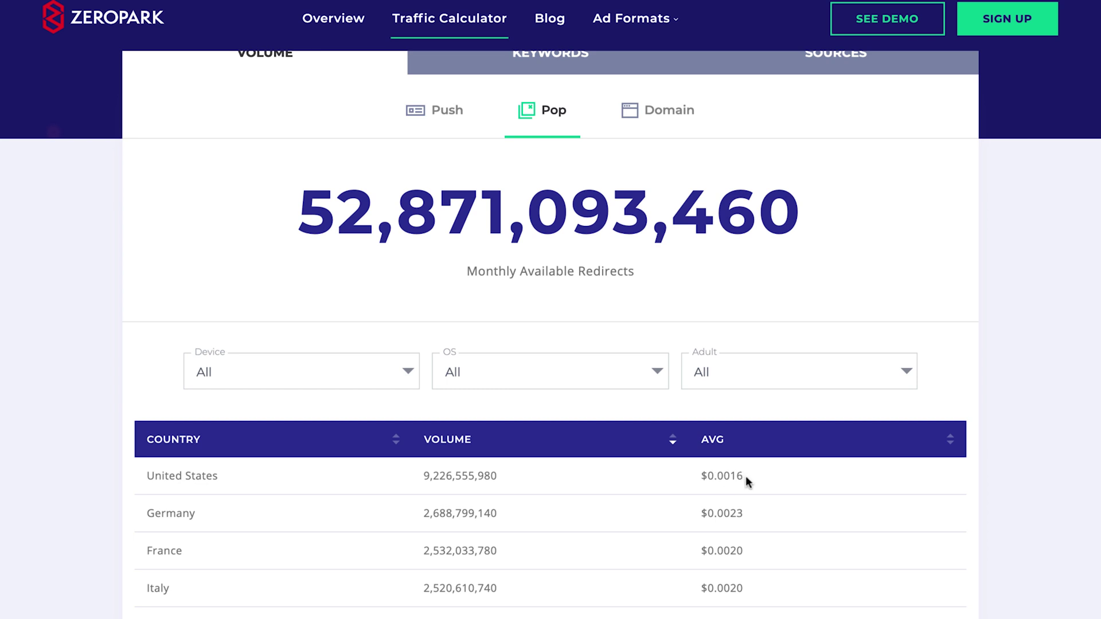
pyautogui.moveTo(732, 476); pyautogui.dragTo(707, 476)
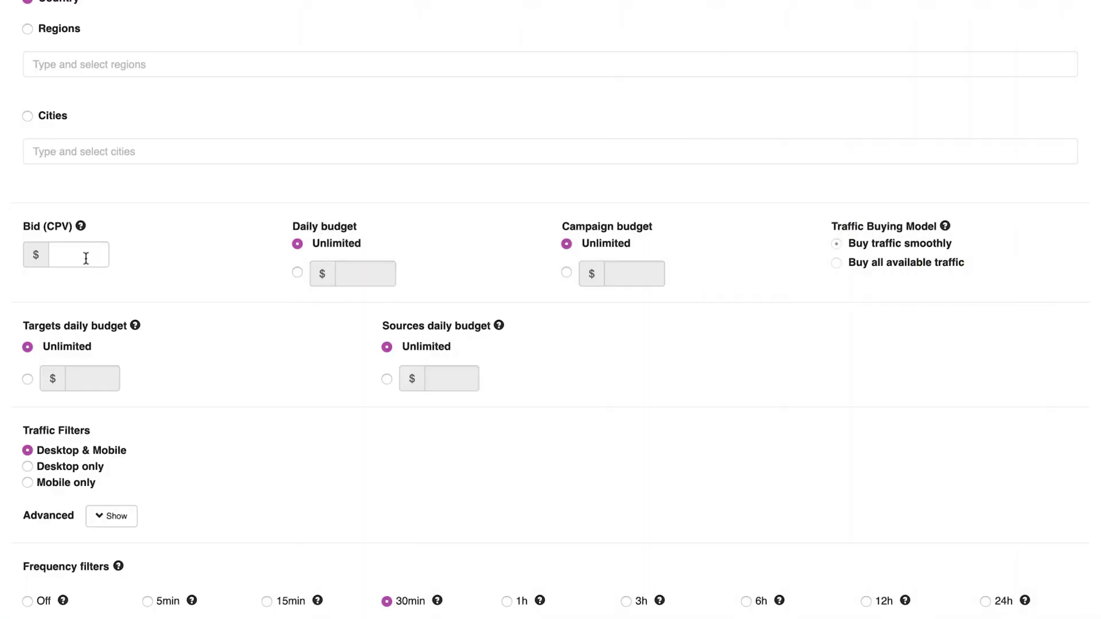
# Paste the 0.0016 CPV bid and set daily budget $300 and campaign budget $1000
pyautogui.click(86, 259)
pyautogui.write('0.0016')
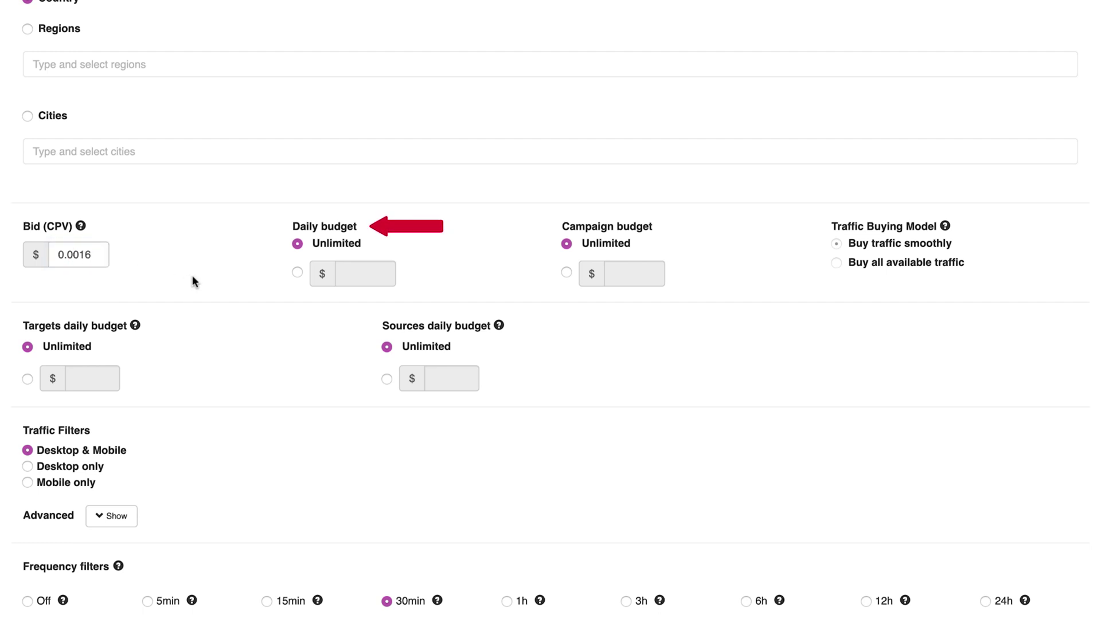
pyautogui.click(297, 273)
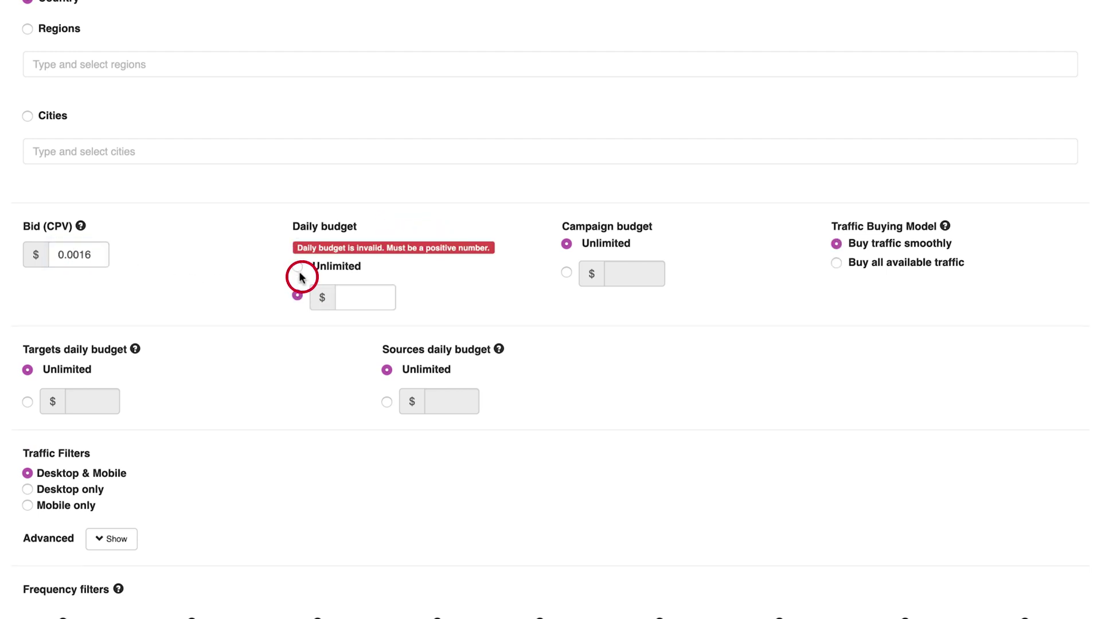
pyautogui.write('300')
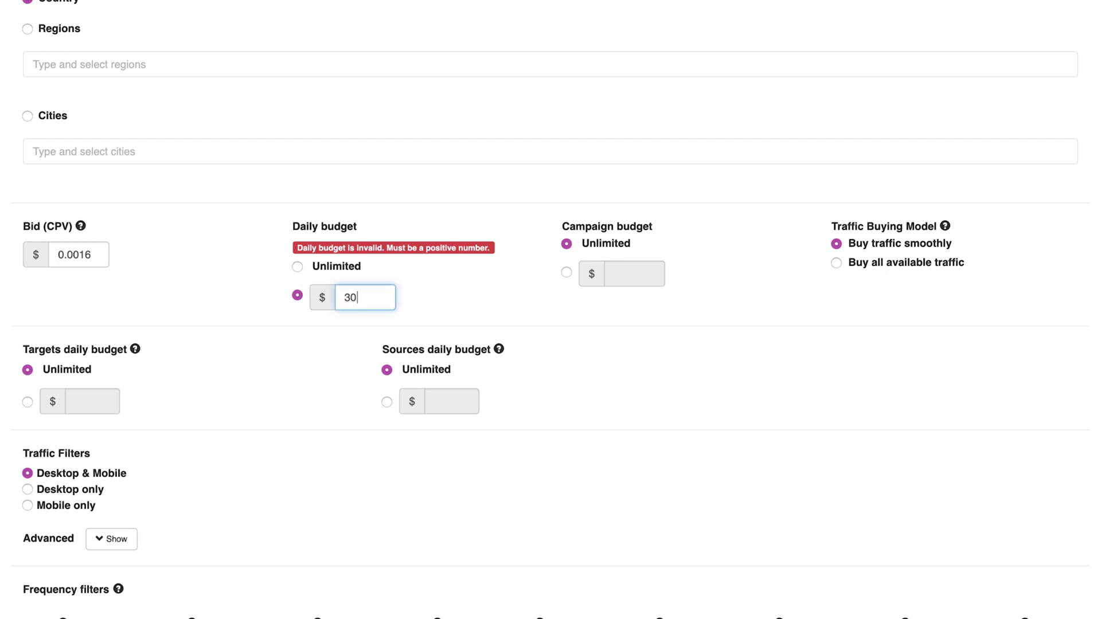
pyautogui.click(510, 309)
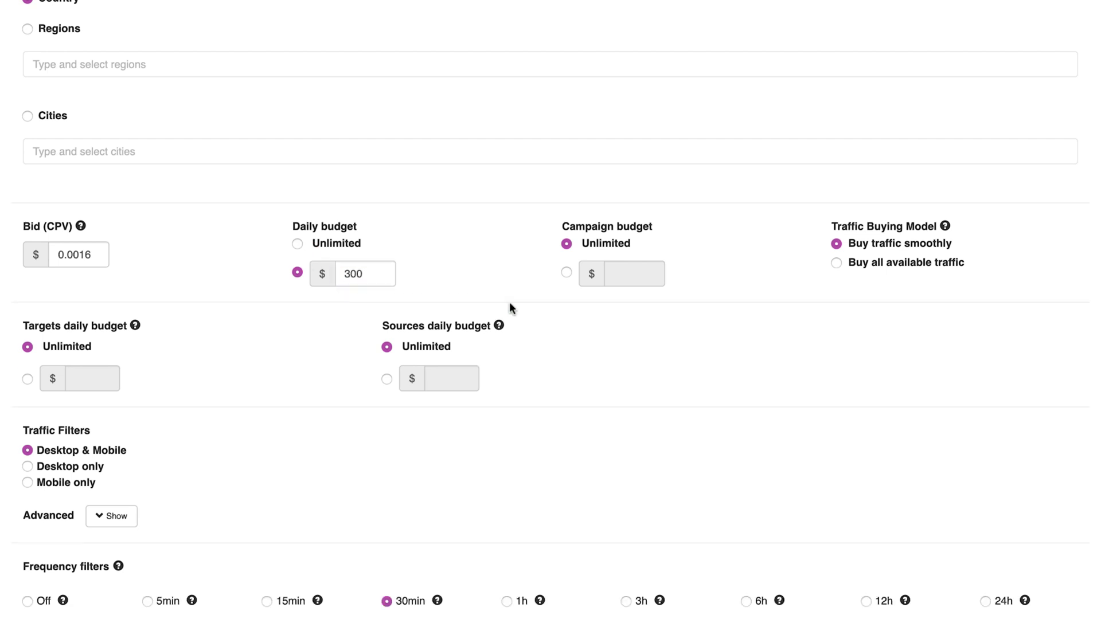
pyautogui.click(567, 274)
pyautogui.click(642, 303)
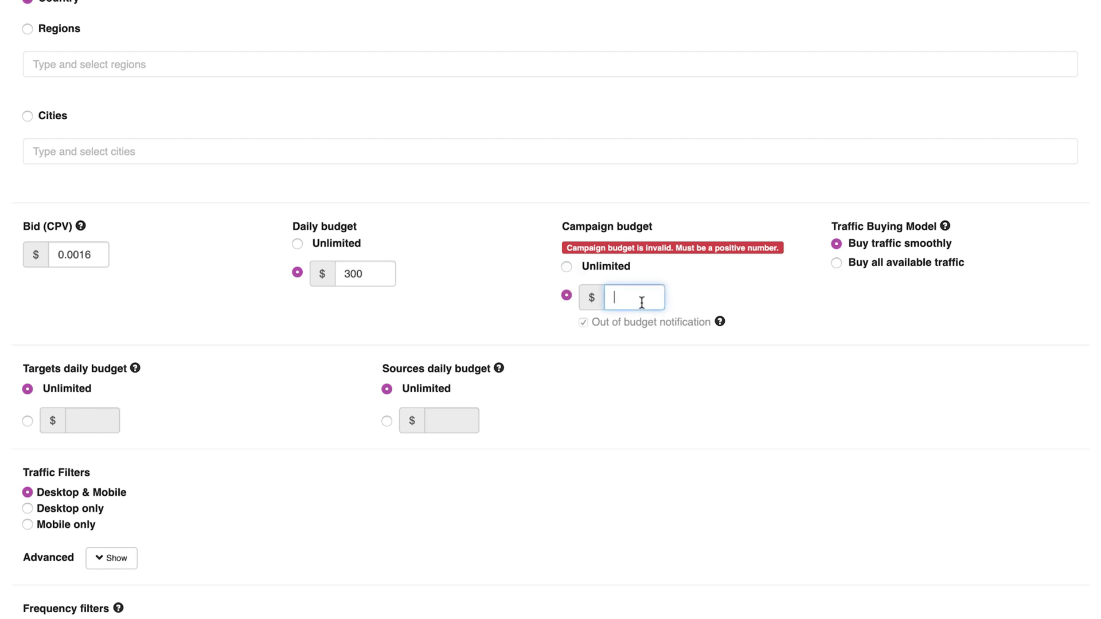
pyautogui.write('1000')
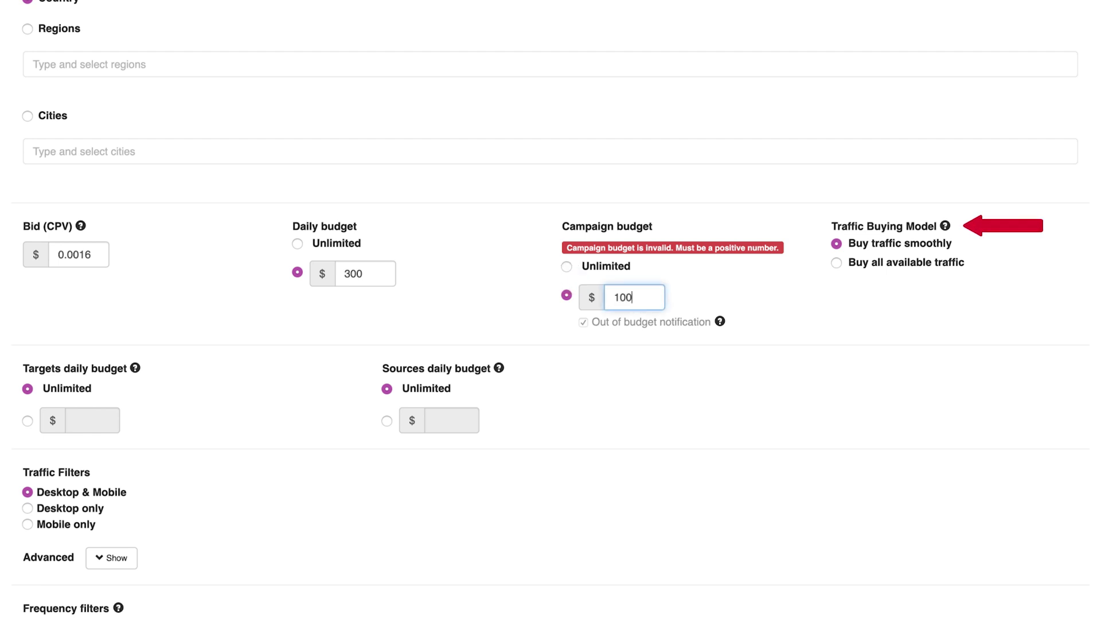
pyautogui.click(784, 329)
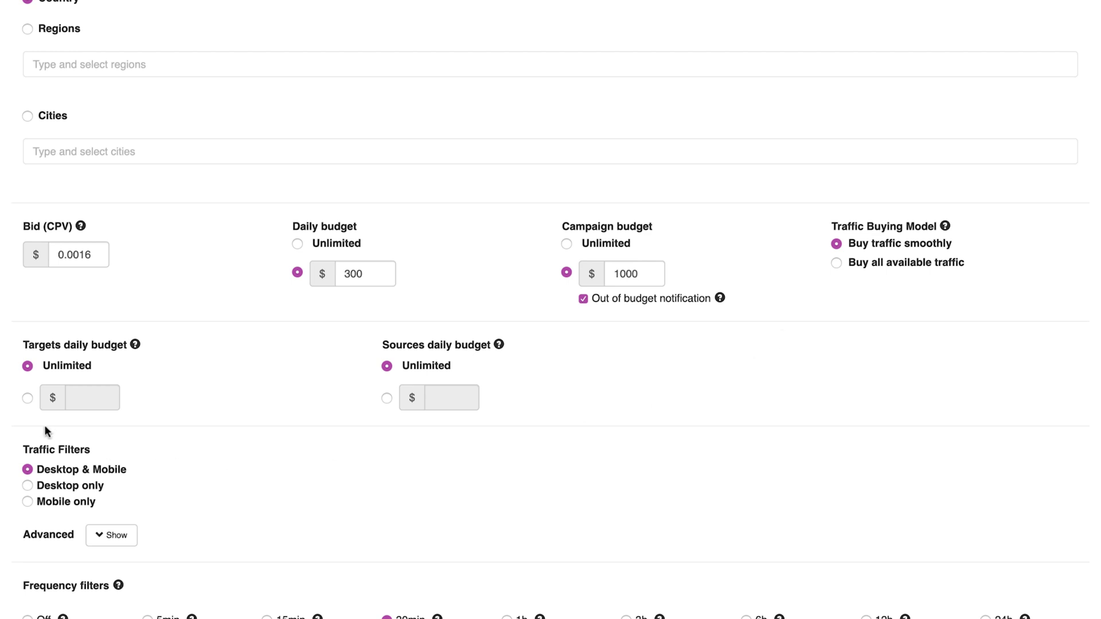
# Set the targets daily and sources daily budgets to $100 each
pyautogui.click(27, 399)
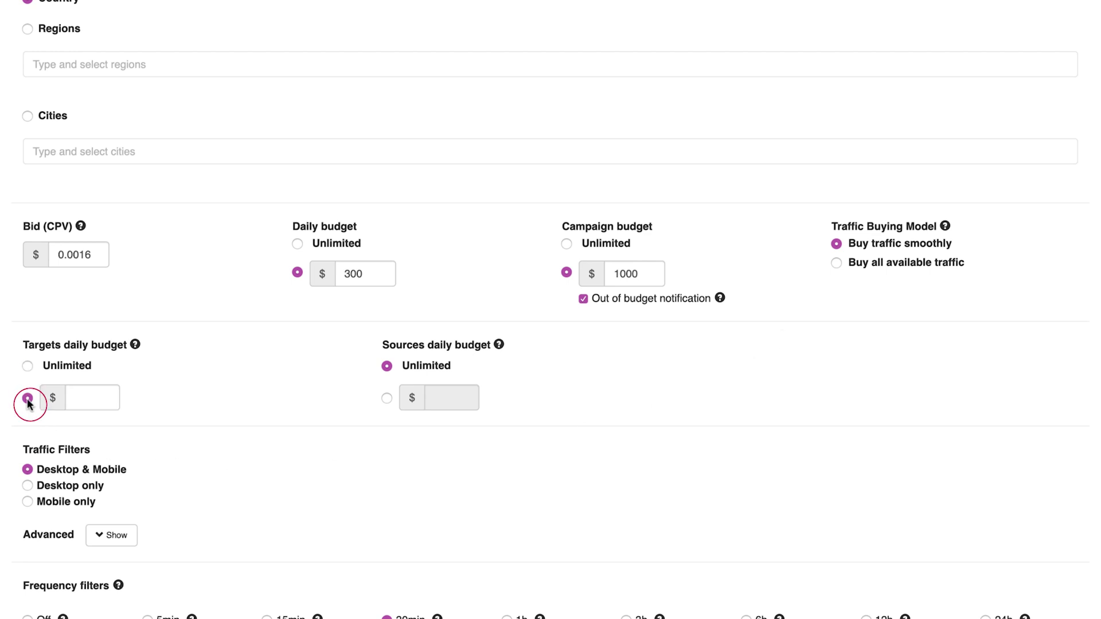
pyautogui.click(106, 402)
pyautogui.write('100')
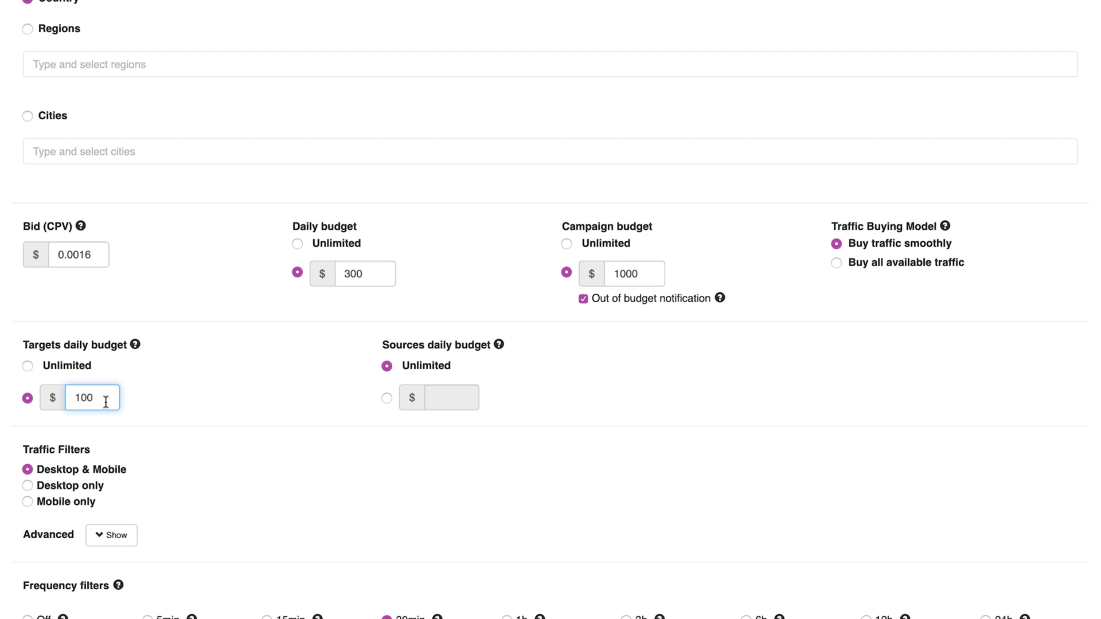
pyautogui.click(295, 424)
pyautogui.click(388, 398)
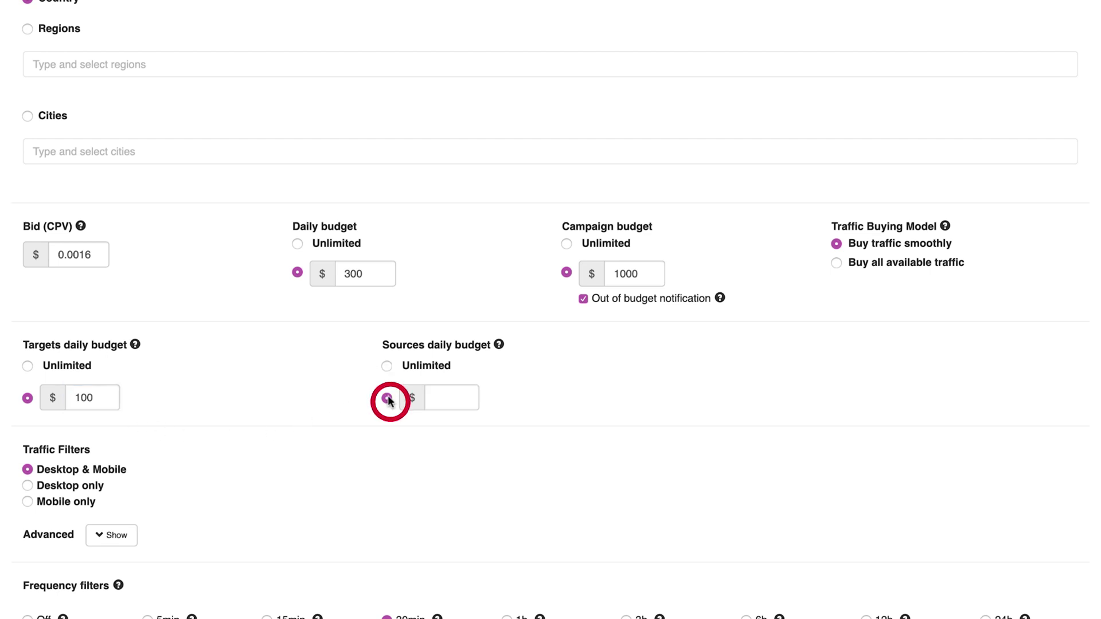
pyautogui.click(445, 397)
pyautogui.write('100')
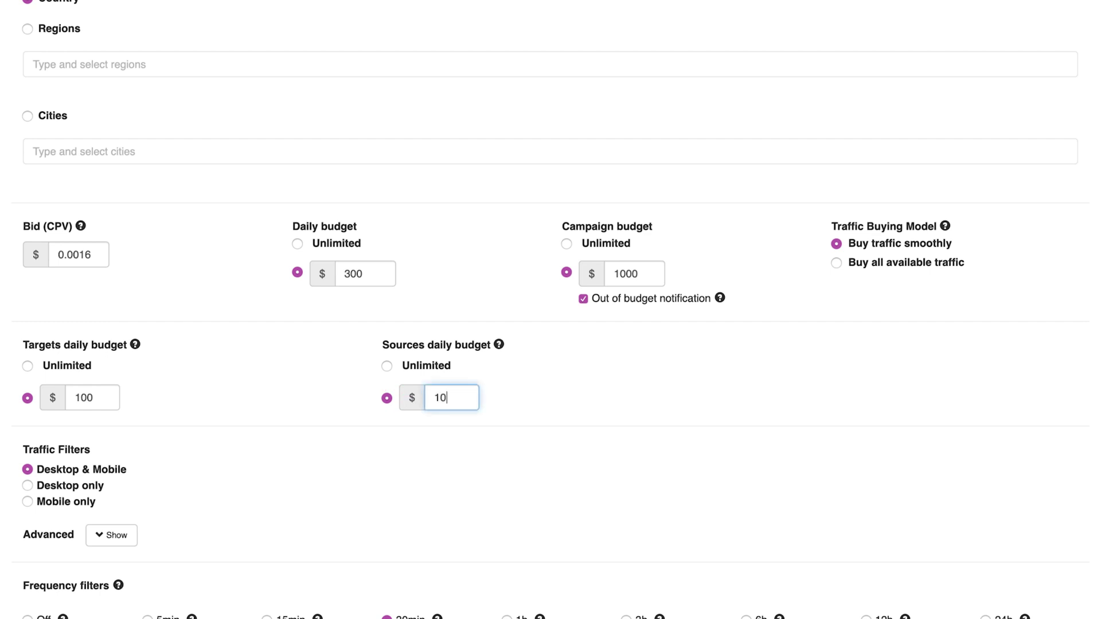
pyautogui.click(346, 423)
pyautogui.scroll(-5, 346, 422)
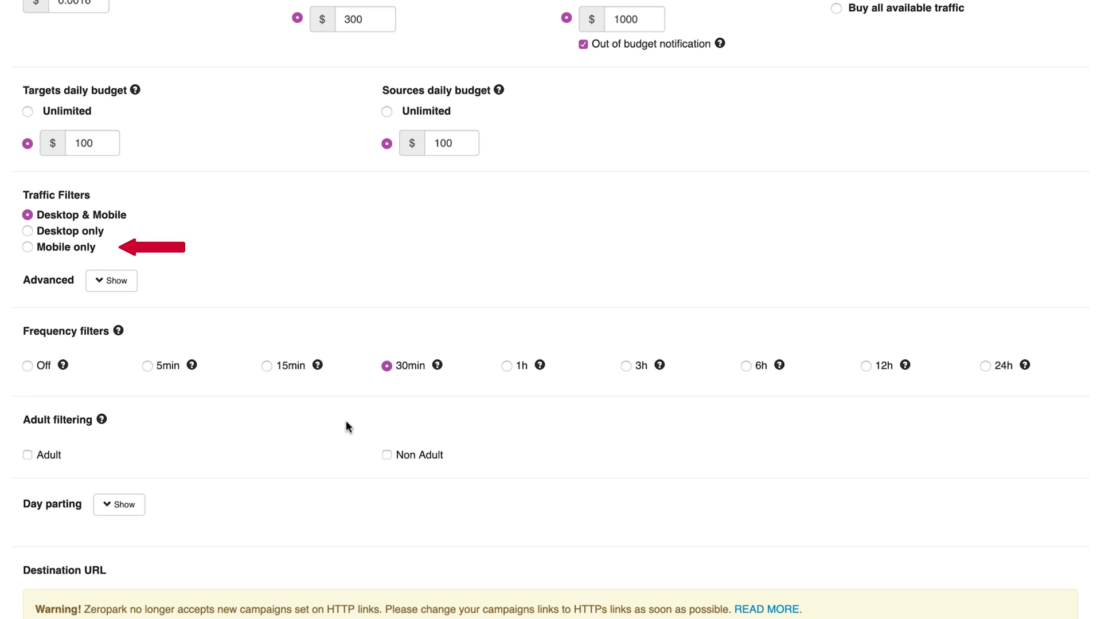
# Exclude other desktop OS, other mobile, BlackBerry, Windows Phone, Android Tablet and iPad traffic
pyautogui.click(132, 283)
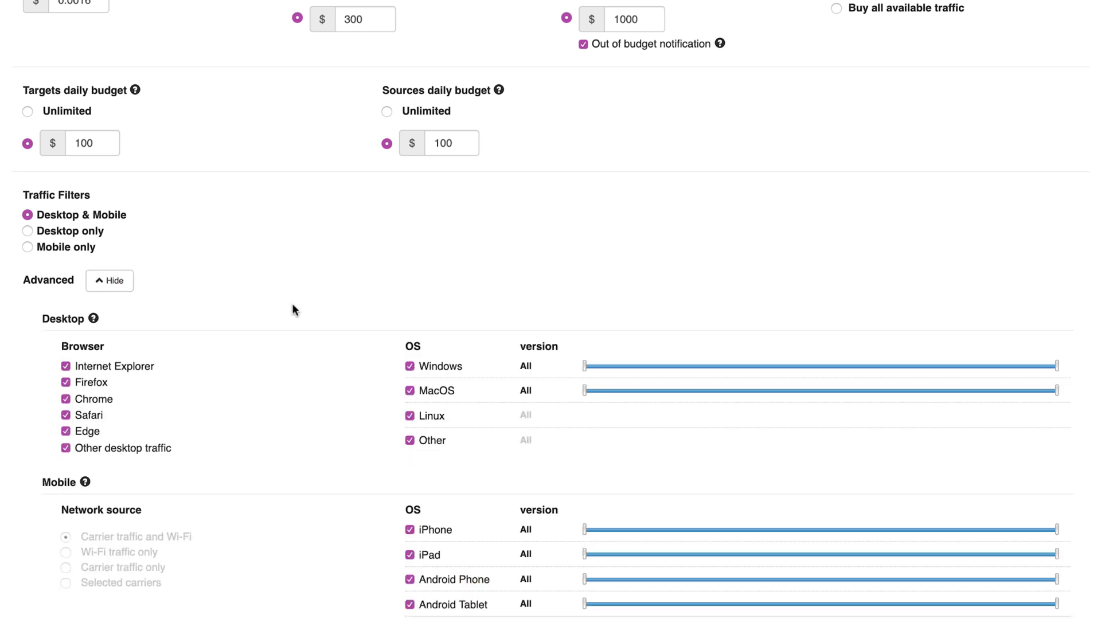
pyautogui.scroll(-3, 292, 310)
pyautogui.scroll(-2, 292, 310)
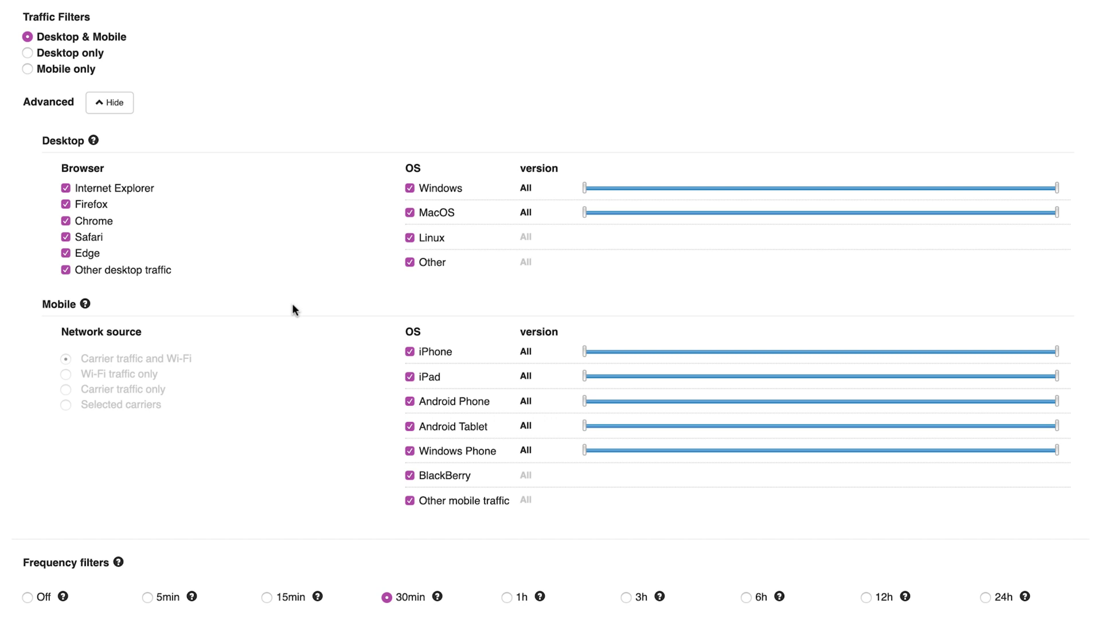
pyautogui.click(409, 263)
pyautogui.click(408, 502)
pyautogui.click(409, 477)
pyautogui.click(409, 451)
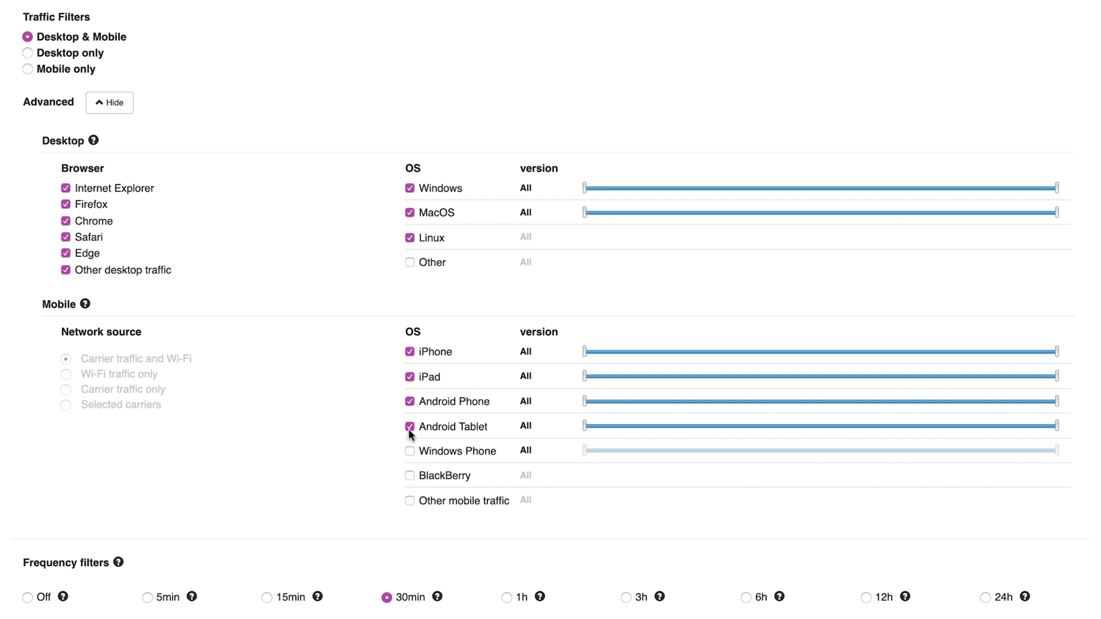
pyautogui.click(409, 428)
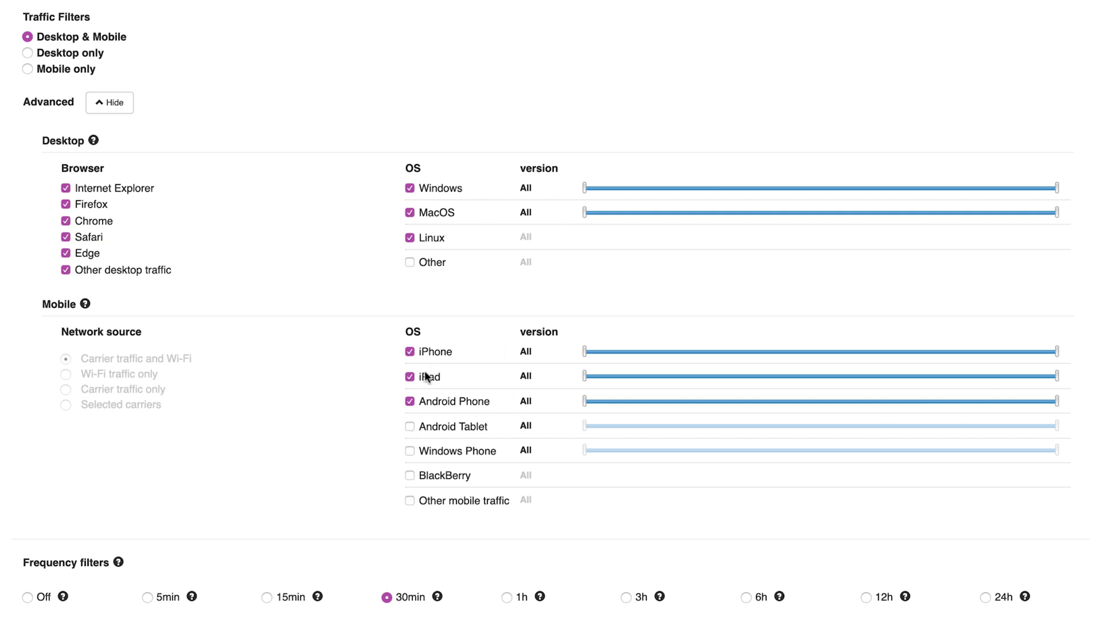
pyautogui.click(410, 377)
# Limit iPhone to version 10.0 and newer, keeping Desktop & Mobile targeting
pyautogui.moveTo(584, 351); pyautogui.dragTo(904, 350)
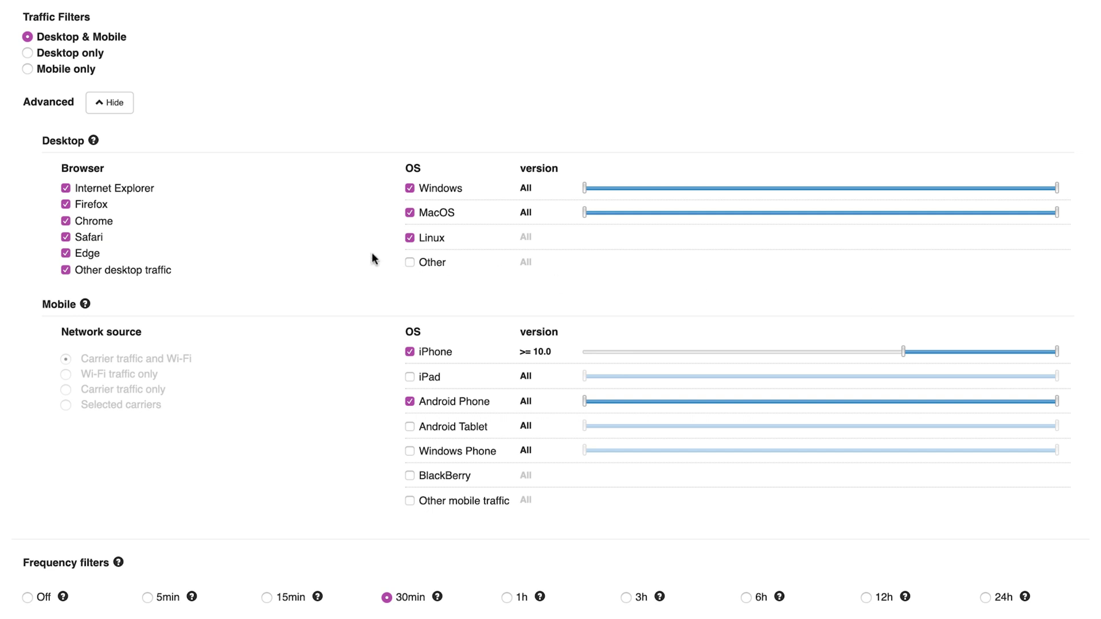
pyautogui.click(29, 70)
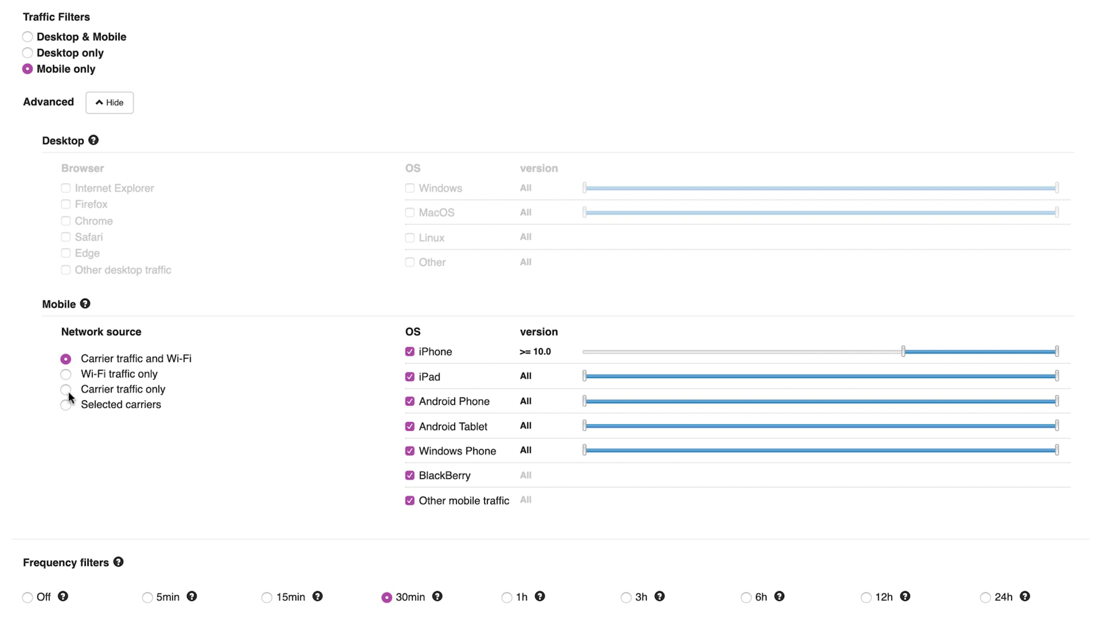
pyautogui.click(65, 359)
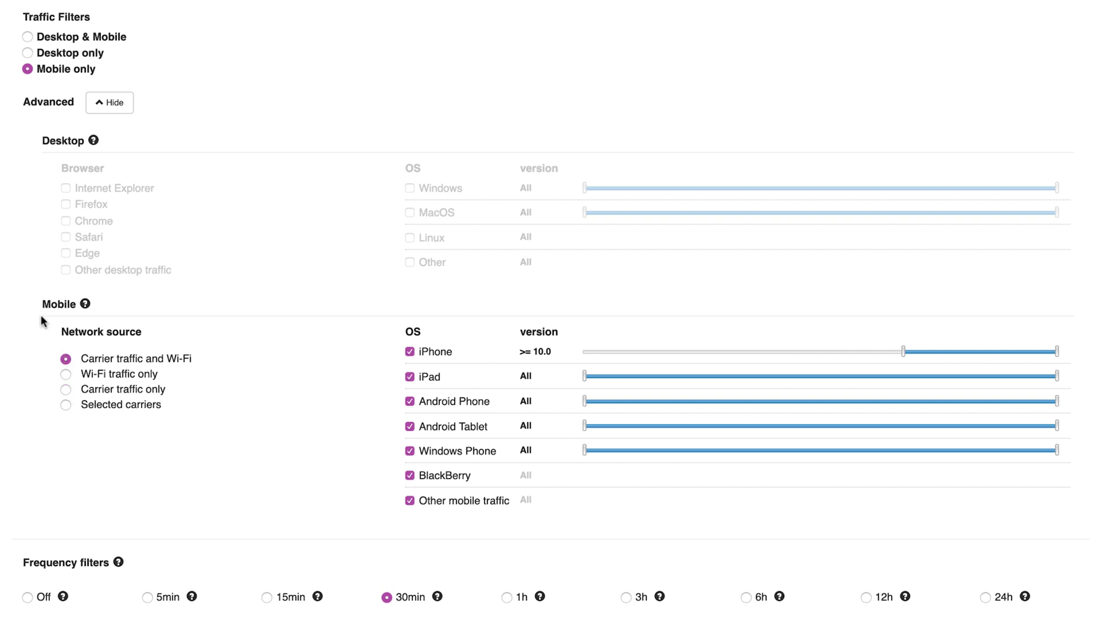
pyautogui.click(27, 37)
pyautogui.scroll(-3, 309, 459)
# Scroll down to the Adult filtering options
pyautogui.scroll(-4, 310, 461)
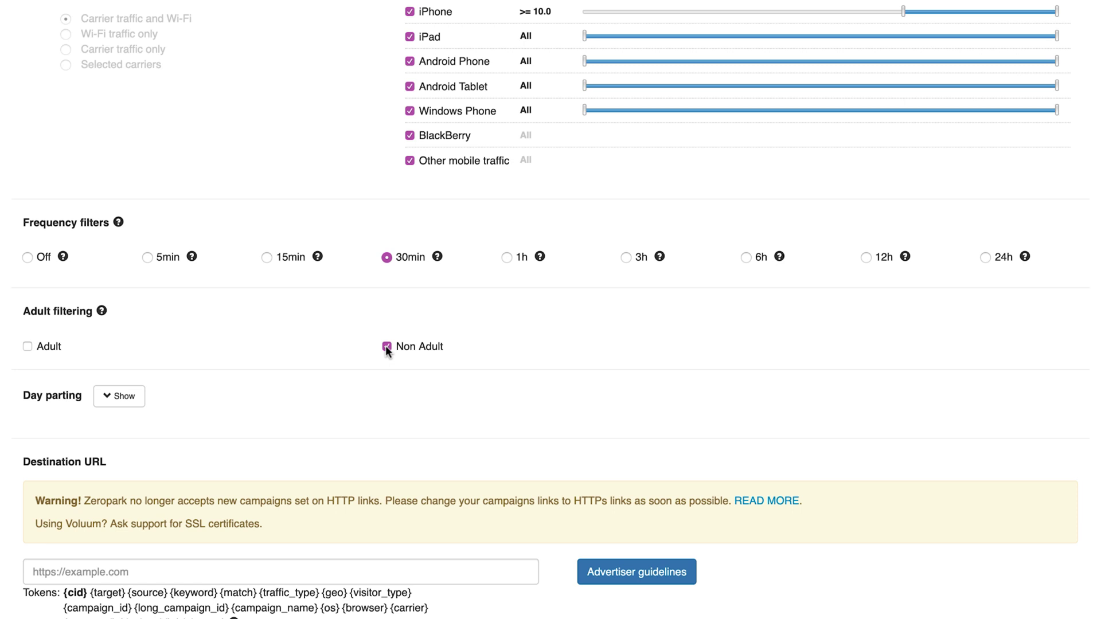
# Show day parting and switch off hours 0:00 through 6:00 on every day
pyautogui.click(125, 396)
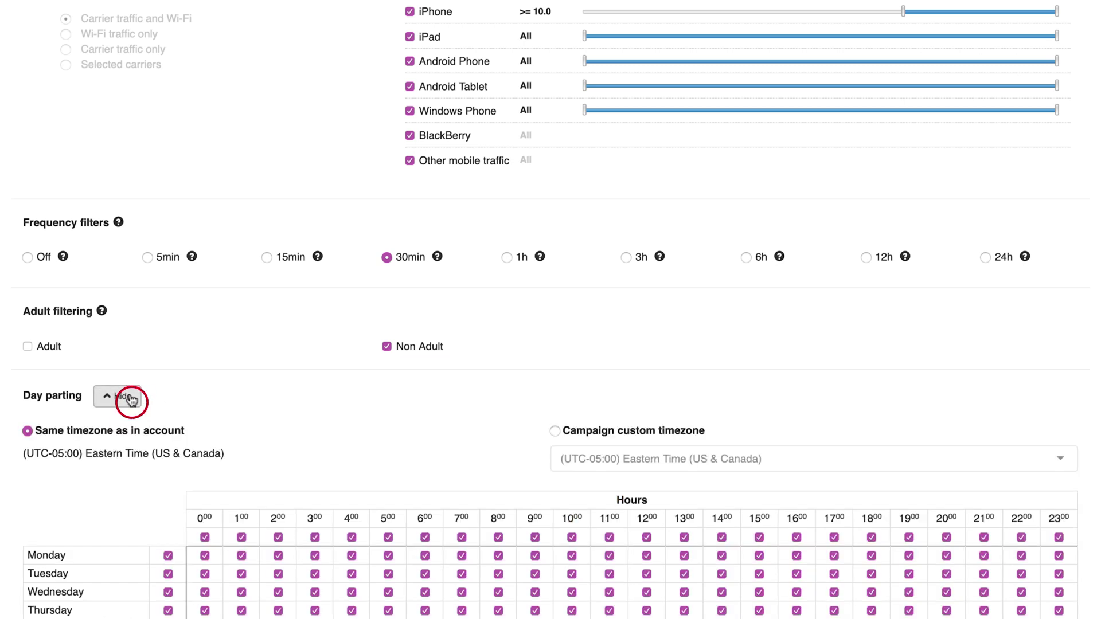
pyautogui.scroll(-2, 304, 439)
pyautogui.scroll(-4, 308, 435)
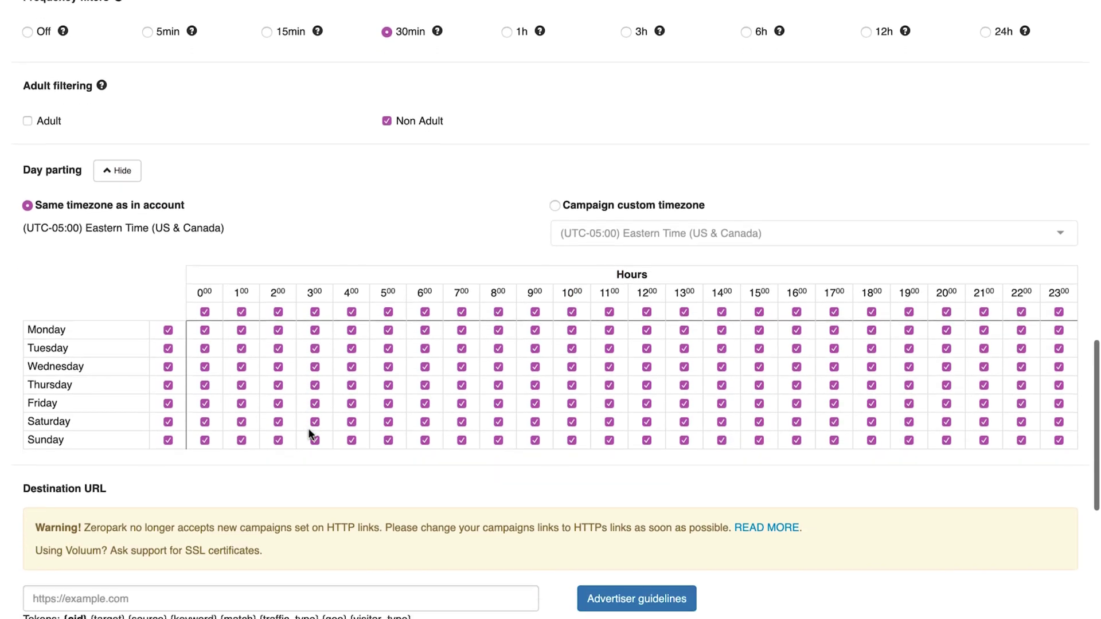
pyautogui.click(204, 262)
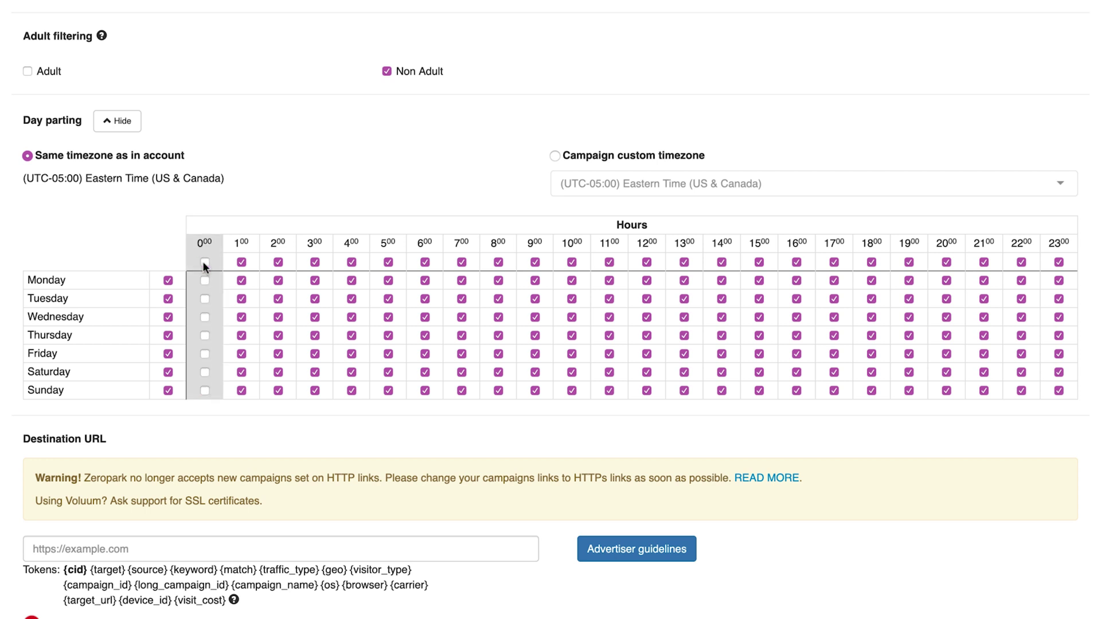
pyautogui.click(242, 263)
pyautogui.click(278, 262)
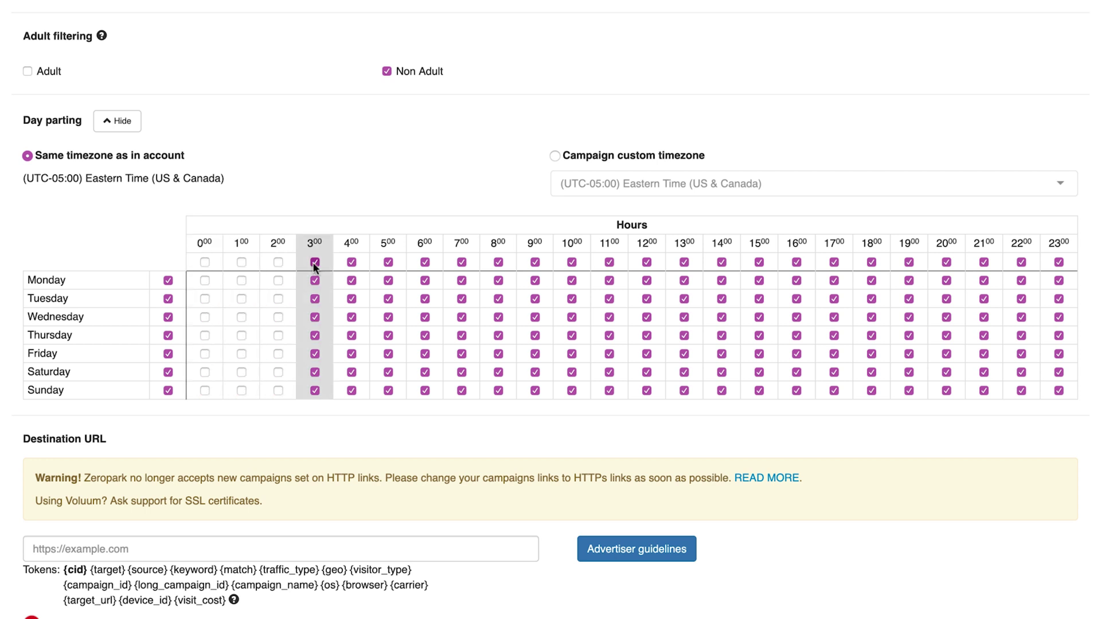
pyautogui.click(315, 262)
pyautogui.click(352, 262)
pyautogui.click(389, 262)
pyautogui.click(425, 262)
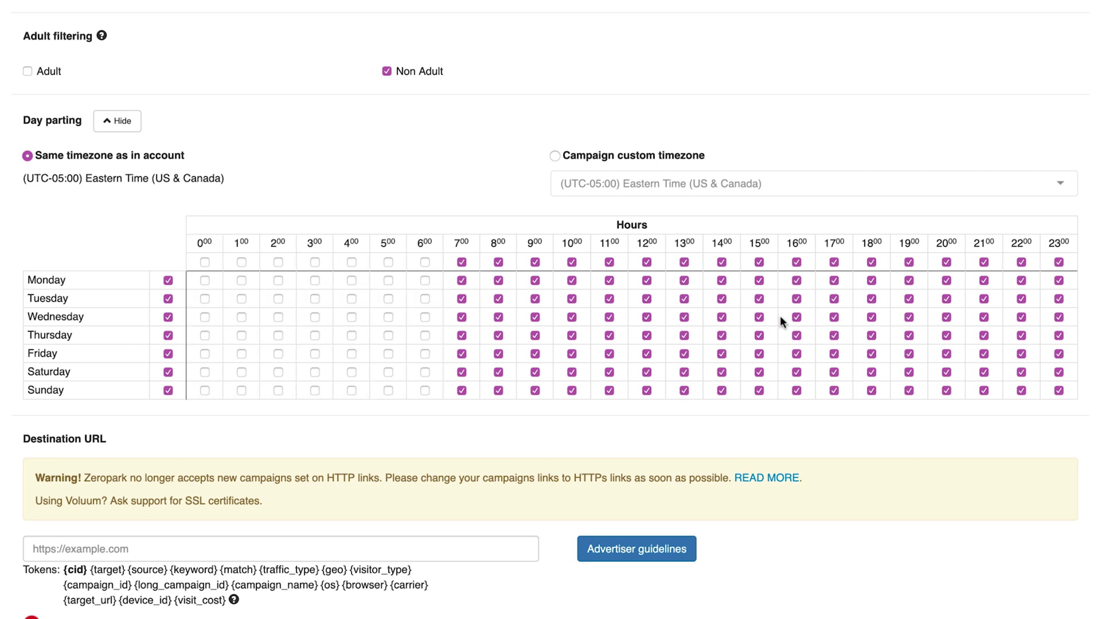
# Switch off hours 20:00 through 23:00 on every day
pyautogui.click(947, 262)
pyautogui.click(984, 262)
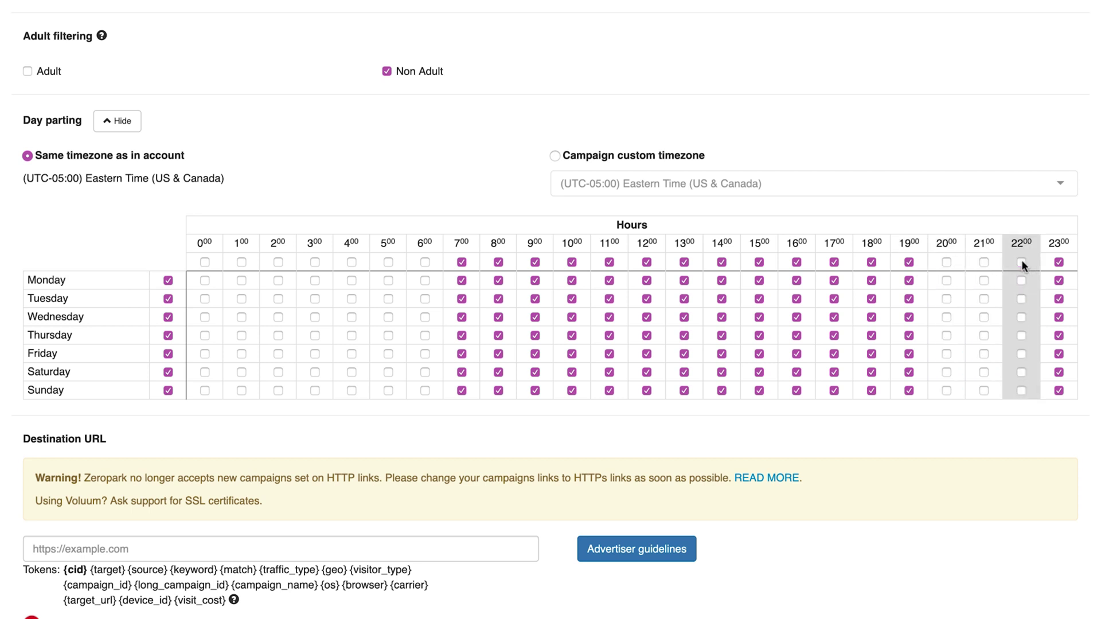
pyautogui.click(1021, 262)
pyautogui.click(1059, 263)
pyautogui.scroll(-5, 446, 98)
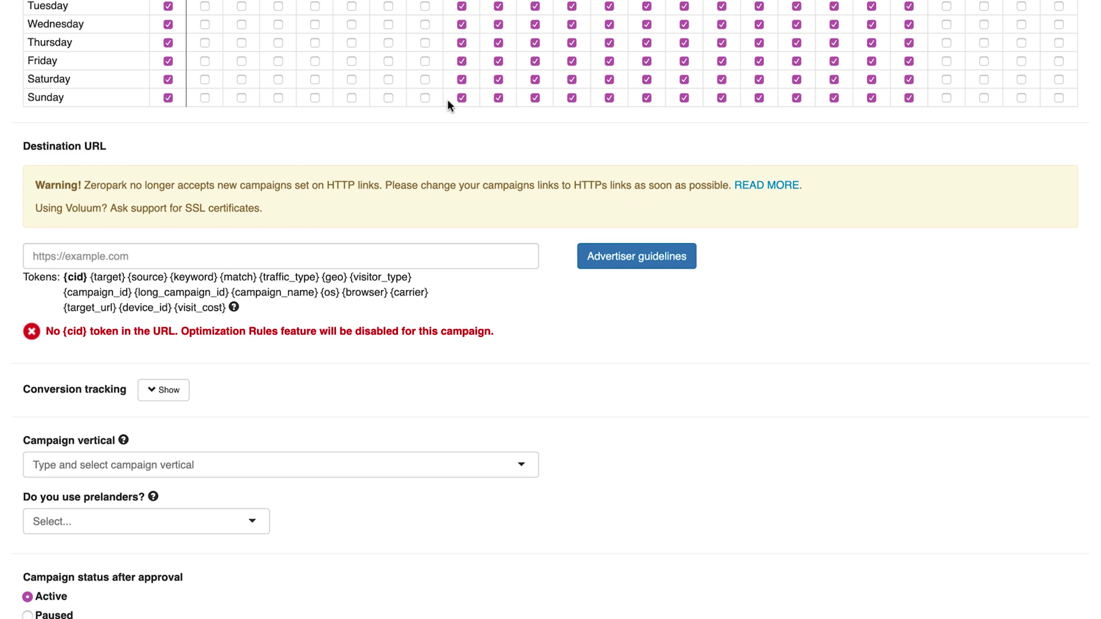
pyautogui.click(369, 256)
pyautogui.write('htt')
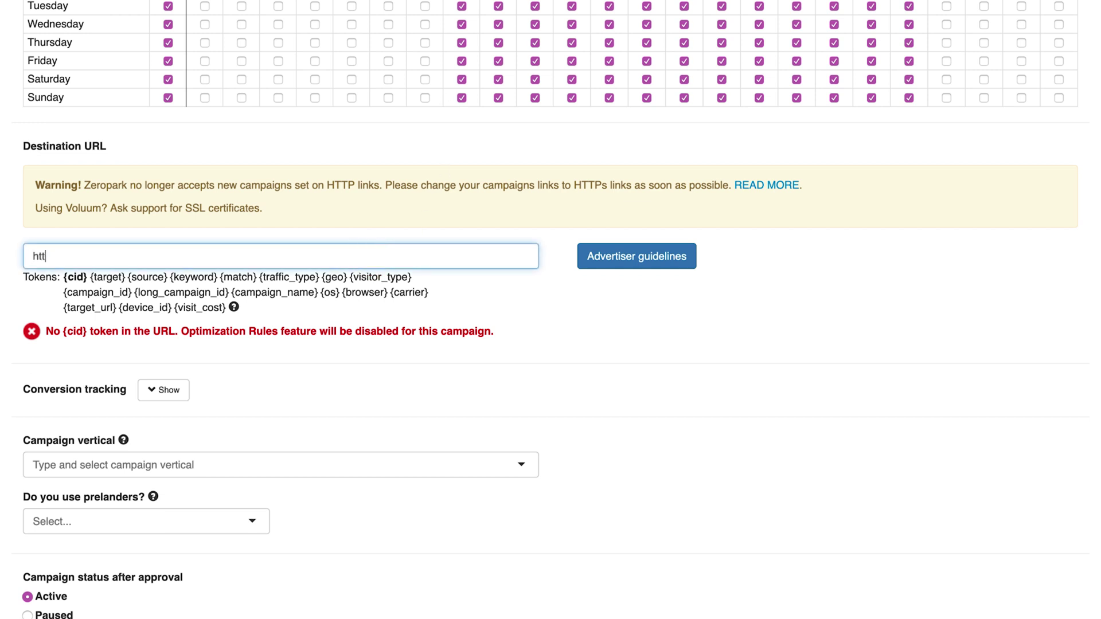
pyautogui.write('ps://zeropark.com/blog')
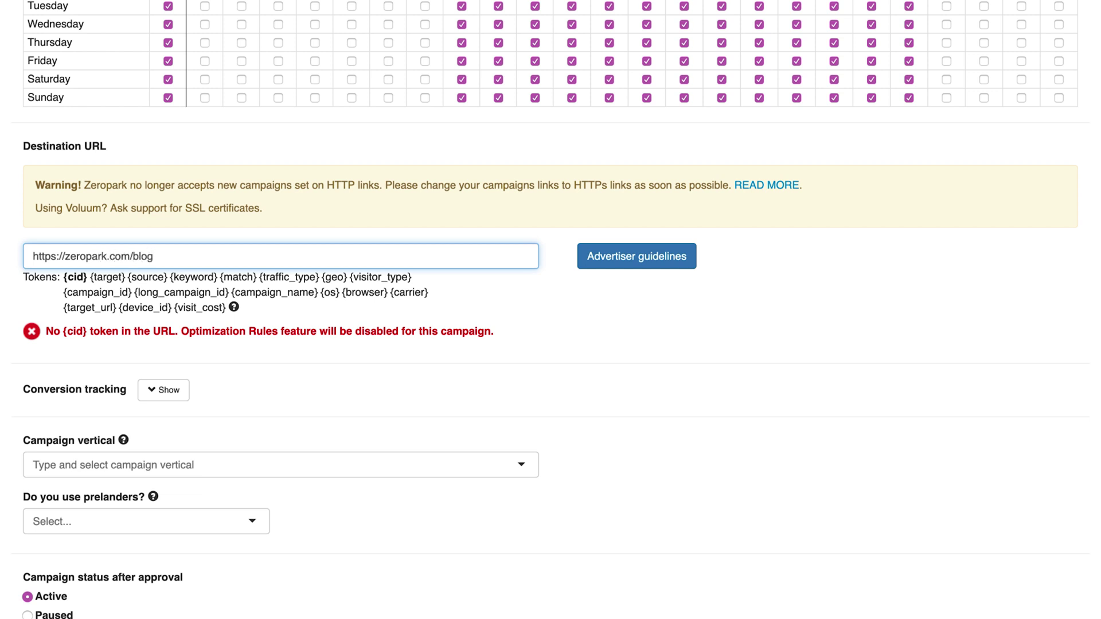
pyautogui.write('/?cid={cid}')
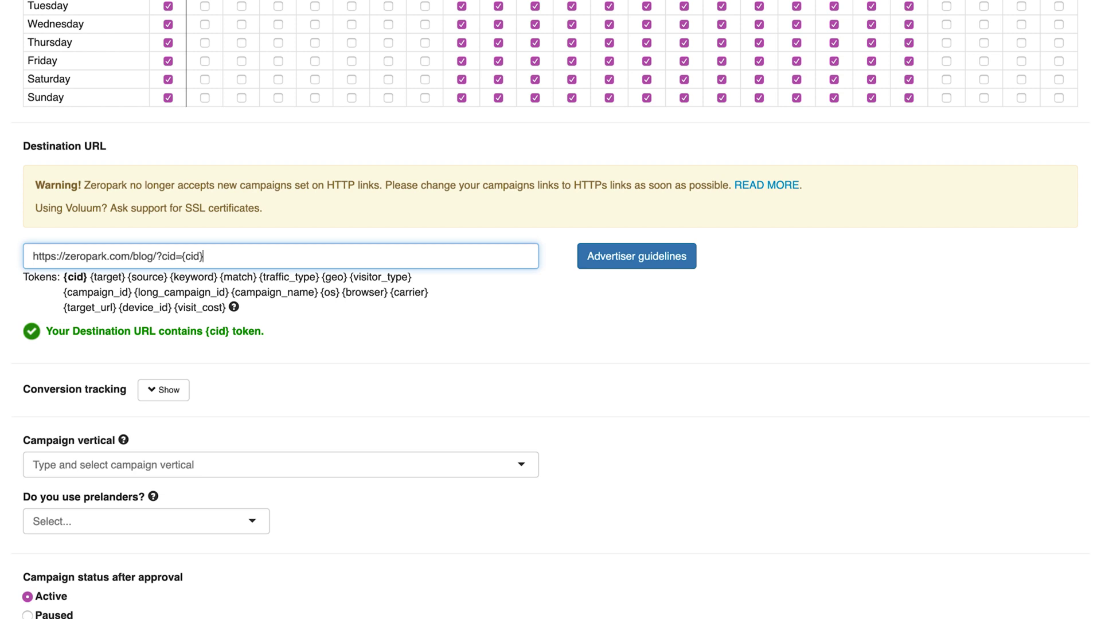
pyautogui.click(456, 390)
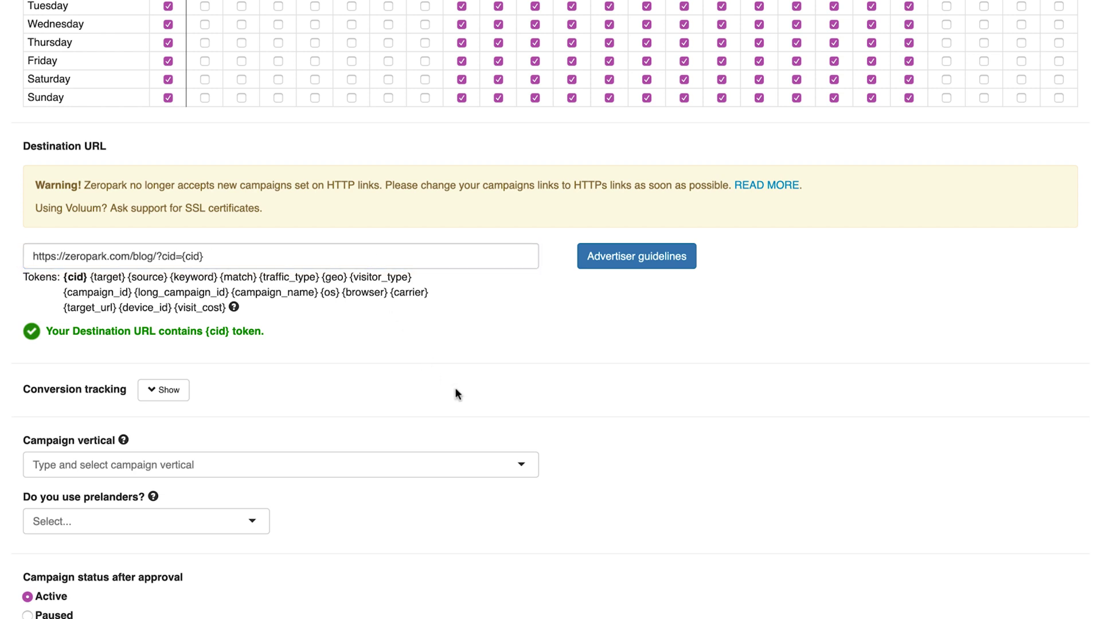
# In Voluum, open the Outbrain United States Android campaign report and bring up its grouping options
pyautogui.scroll(-3, 455, 393)
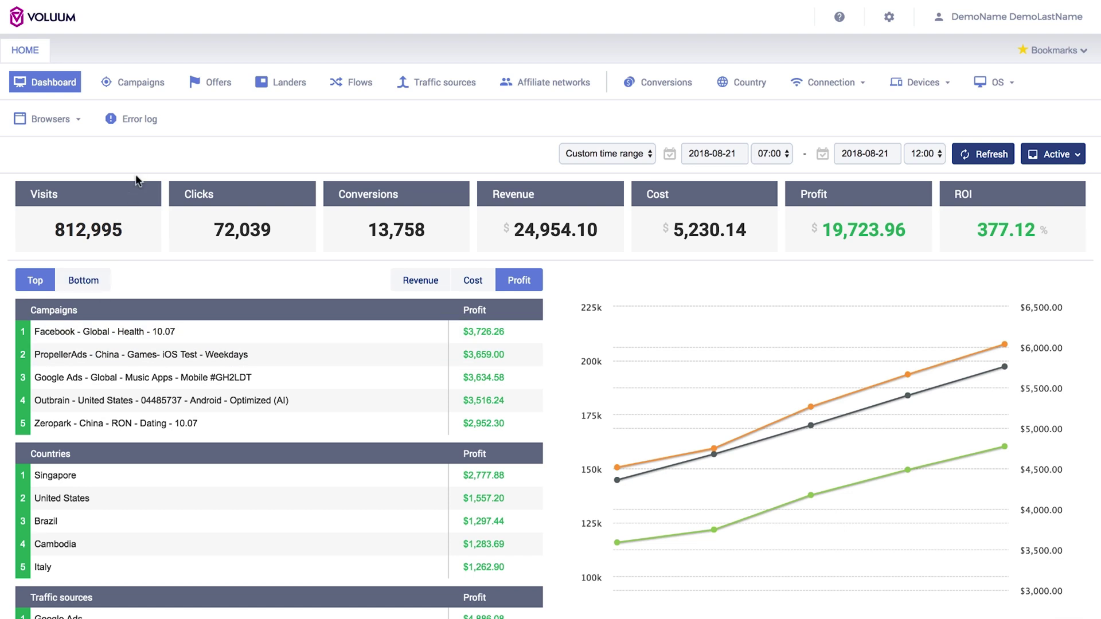
pyautogui.click(135, 93)
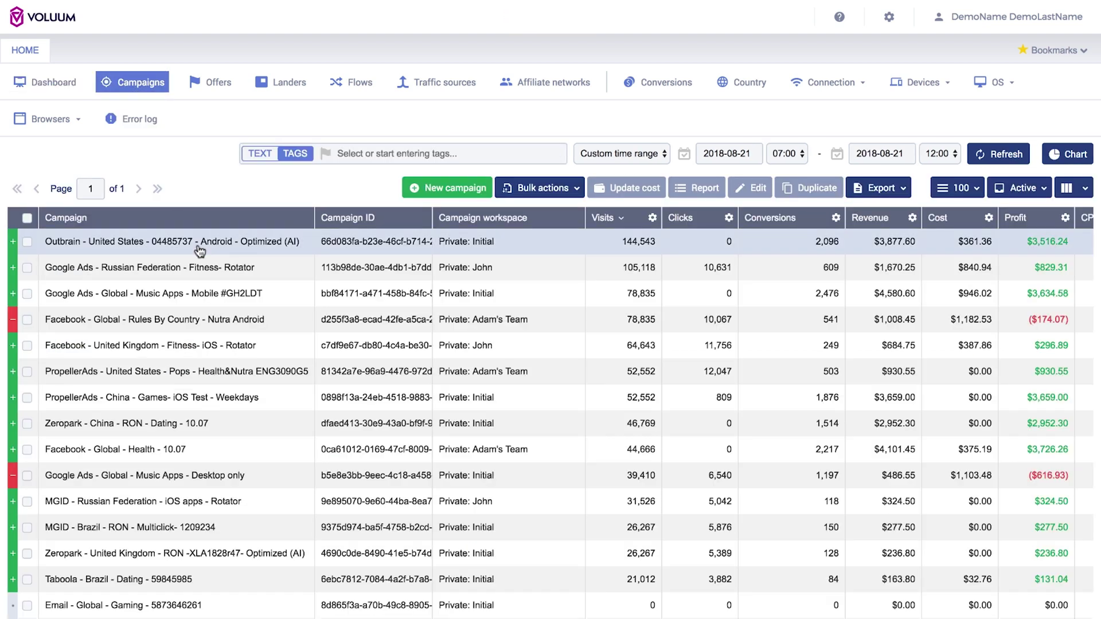
pyautogui.click(200, 252)
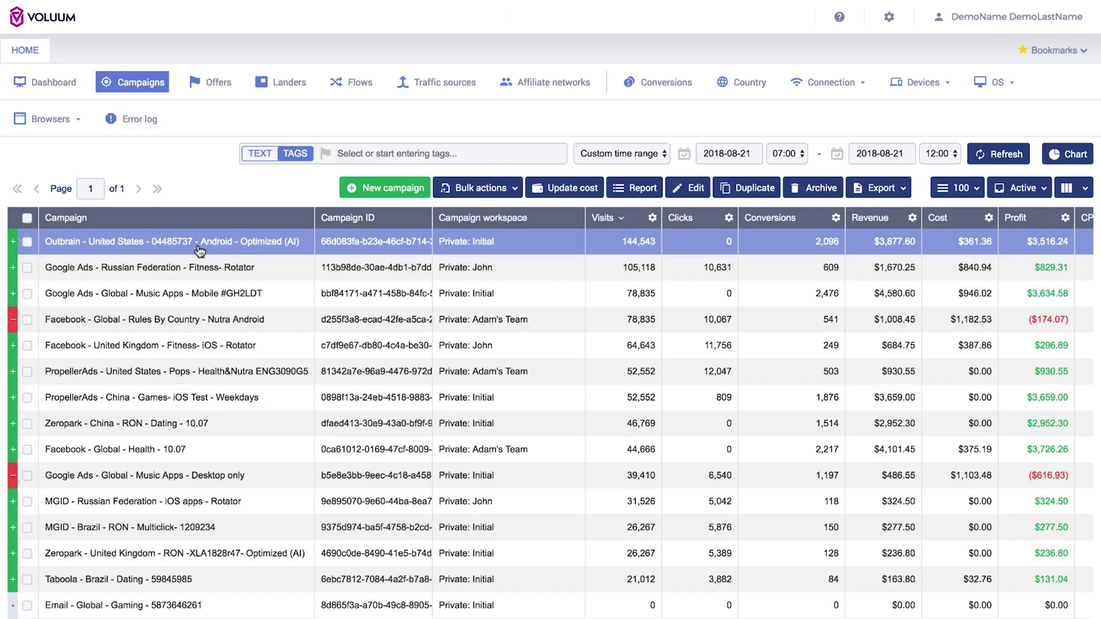
pyautogui.click(623, 198)
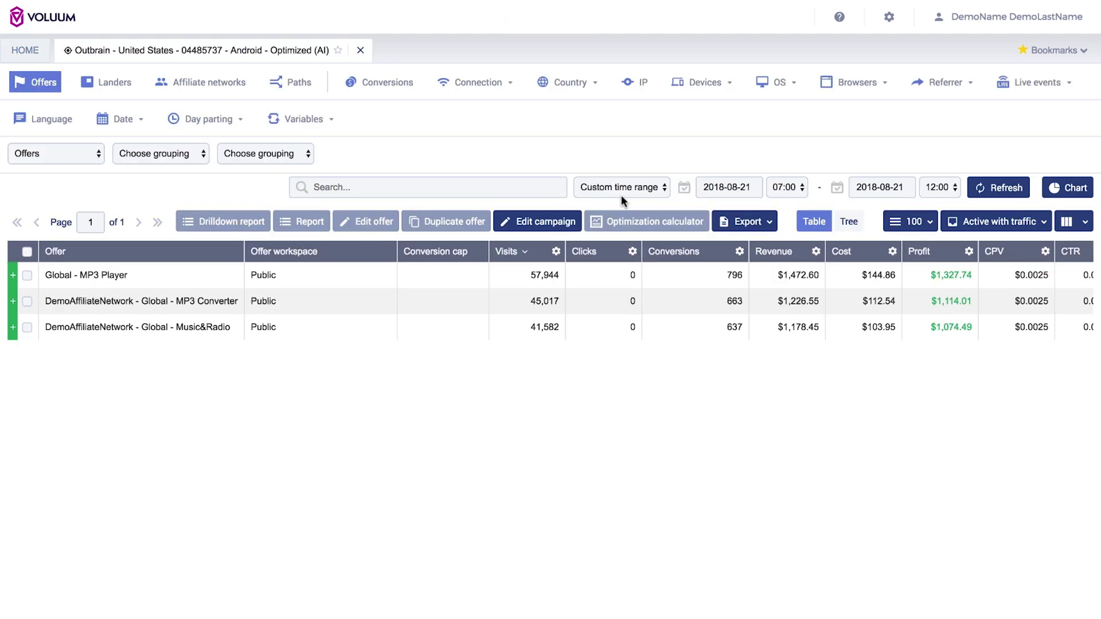
pyautogui.click(192, 154)
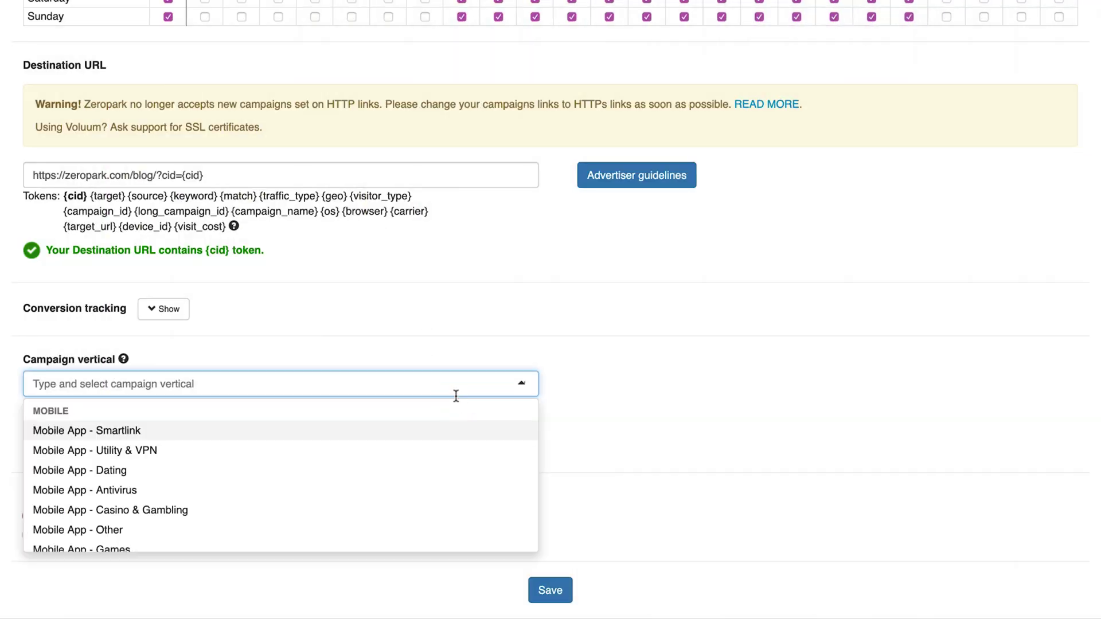
# Pick Mobile App - Other as vertical, answer No to prelanders, and save the campaign
pyautogui.click(439, 530)
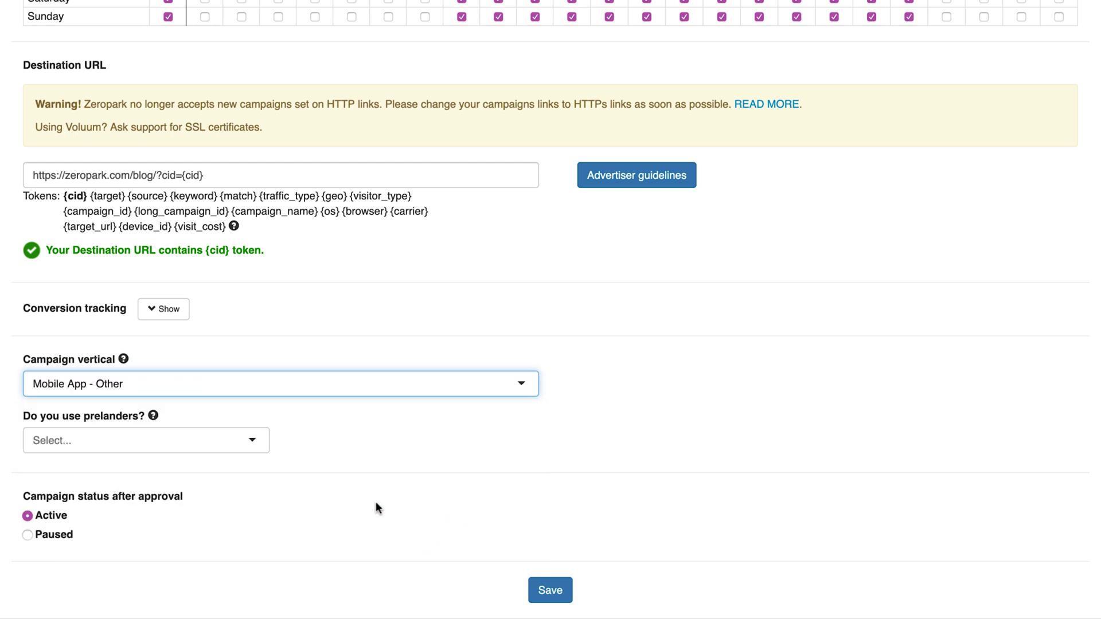
pyautogui.click(241, 436)
pyautogui.click(240, 491)
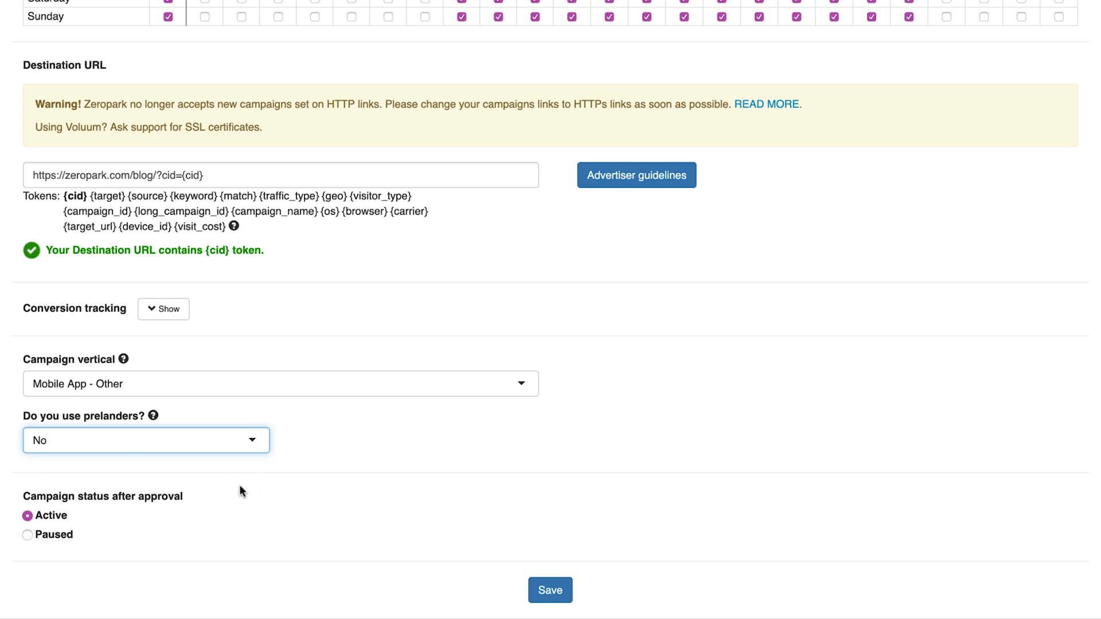
pyautogui.scroll(-1, 329, 505)
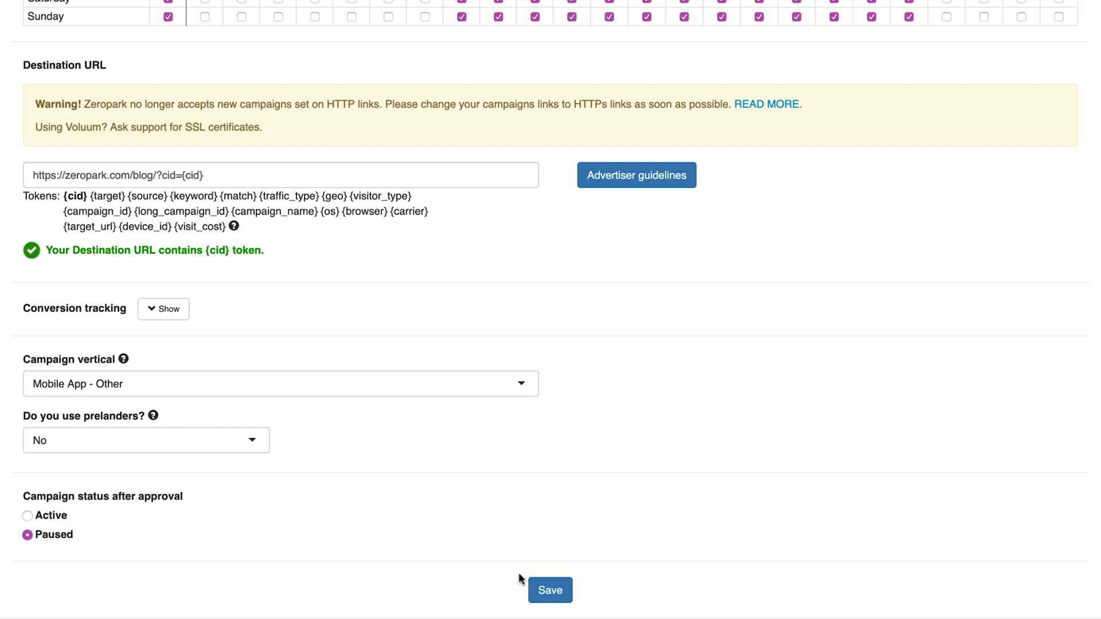
pyautogui.click(554, 600)
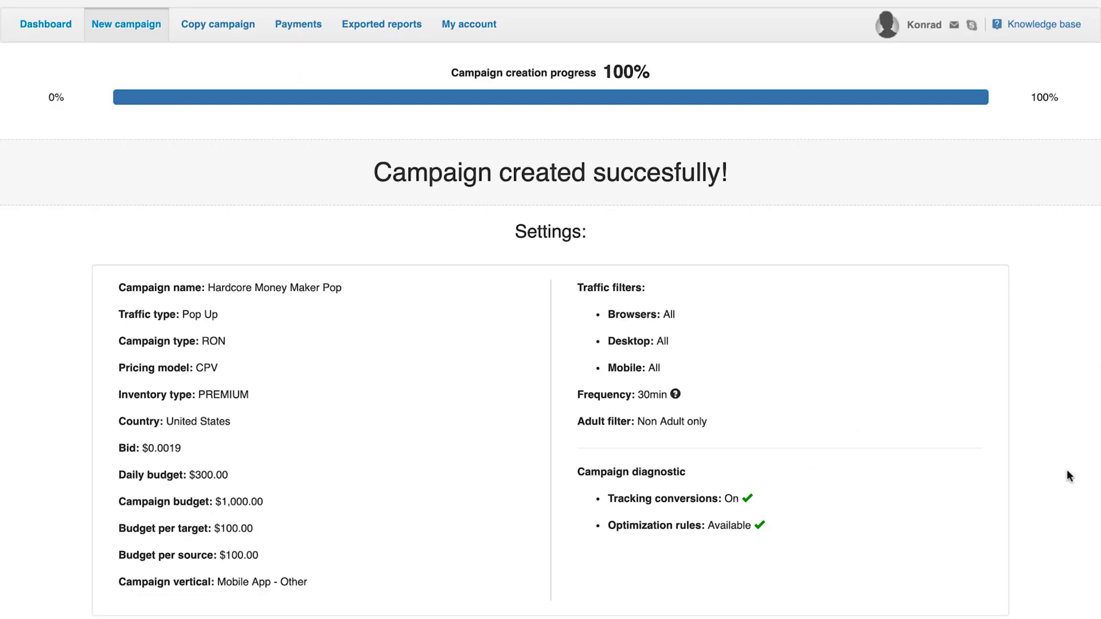
# Scroll through the campaign-created settings summary
pyautogui.scroll(-3, 1067, 475)
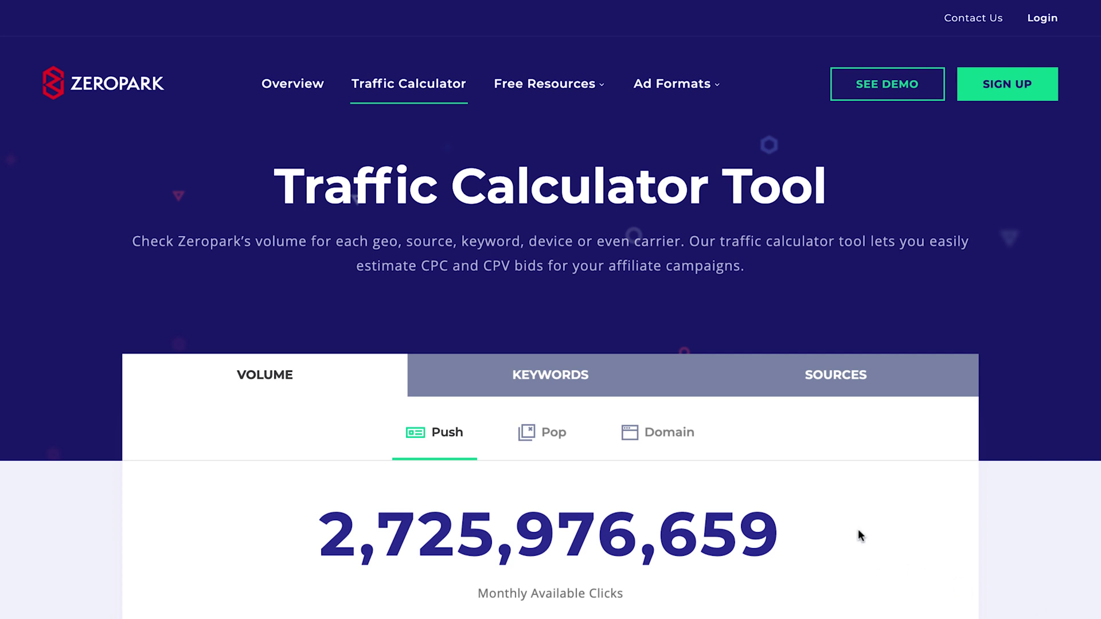
# Filter the Push estimate to Desktop and MacOS, showing 8,743,788 monthly available clicks
pyautogui.scroll(-5, 858, 524)
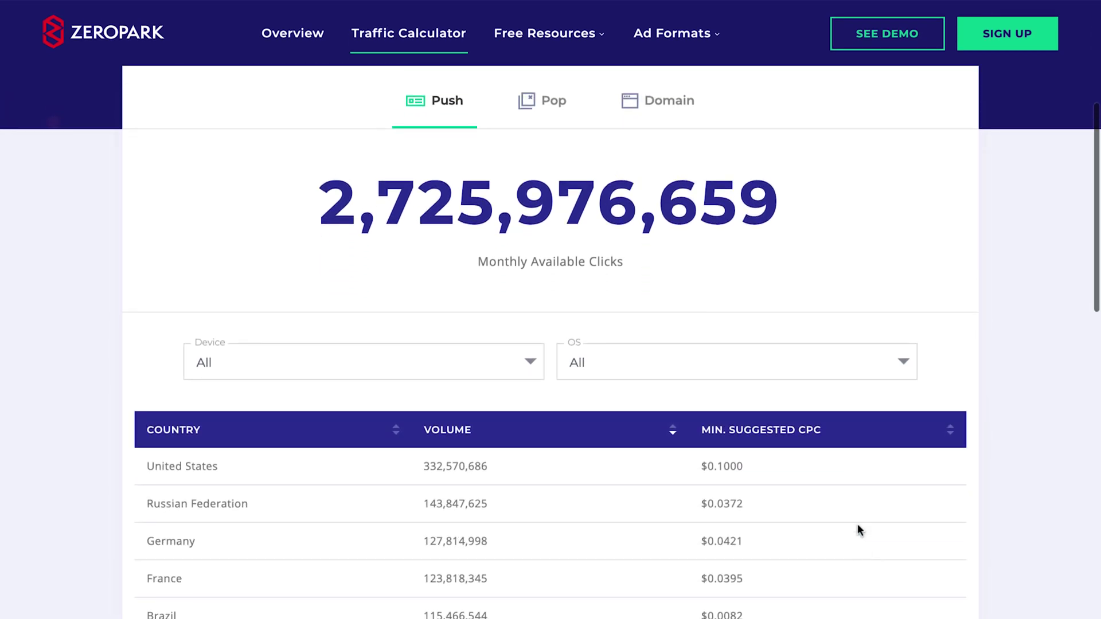
pyautogui.scroll(2, 858, 525)
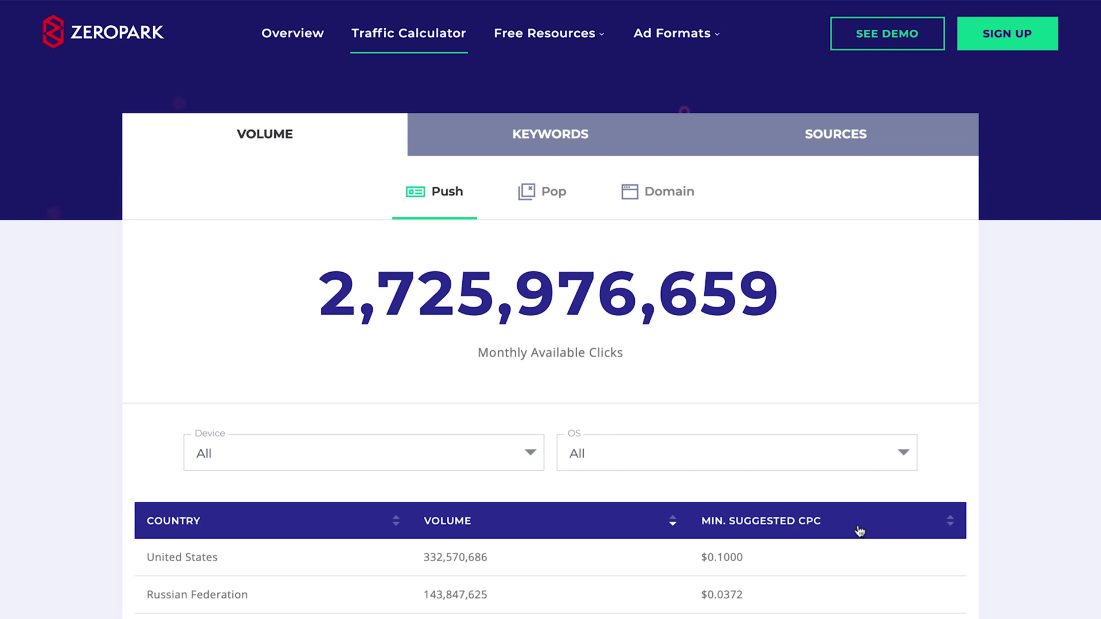
pyautogui.click(499, 443)
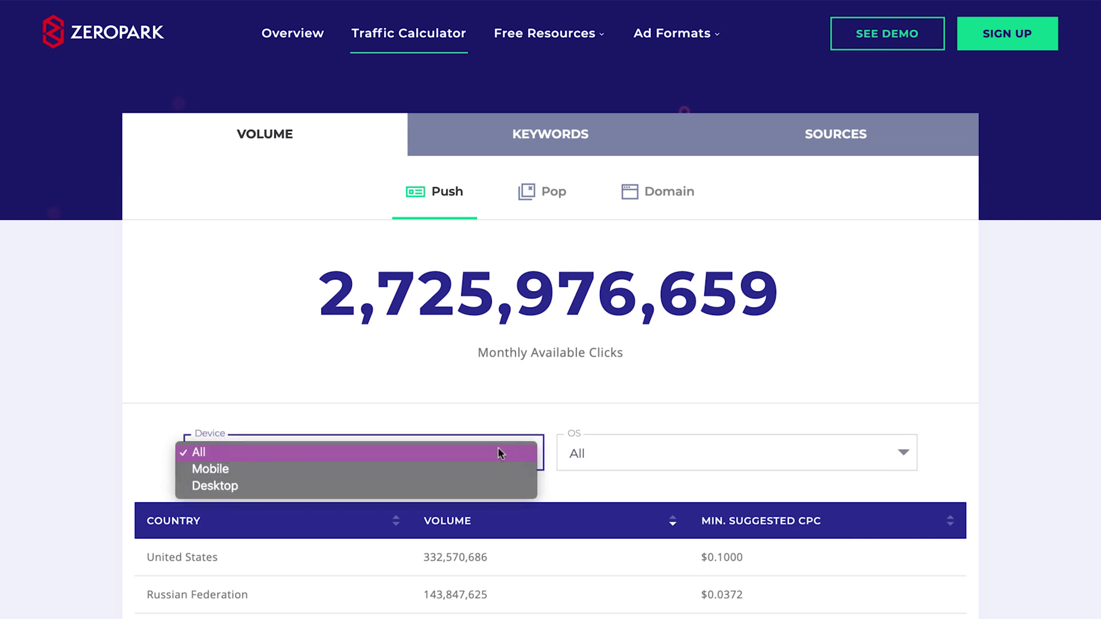
pyautogui.click(504, 482)
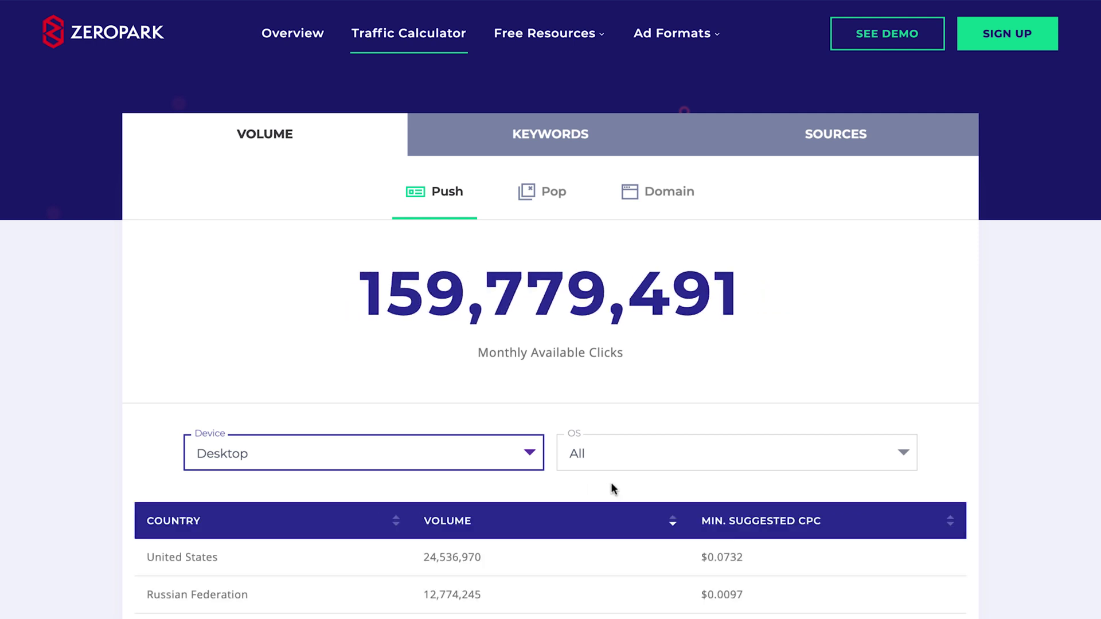
pyautogui.click(639, 465)
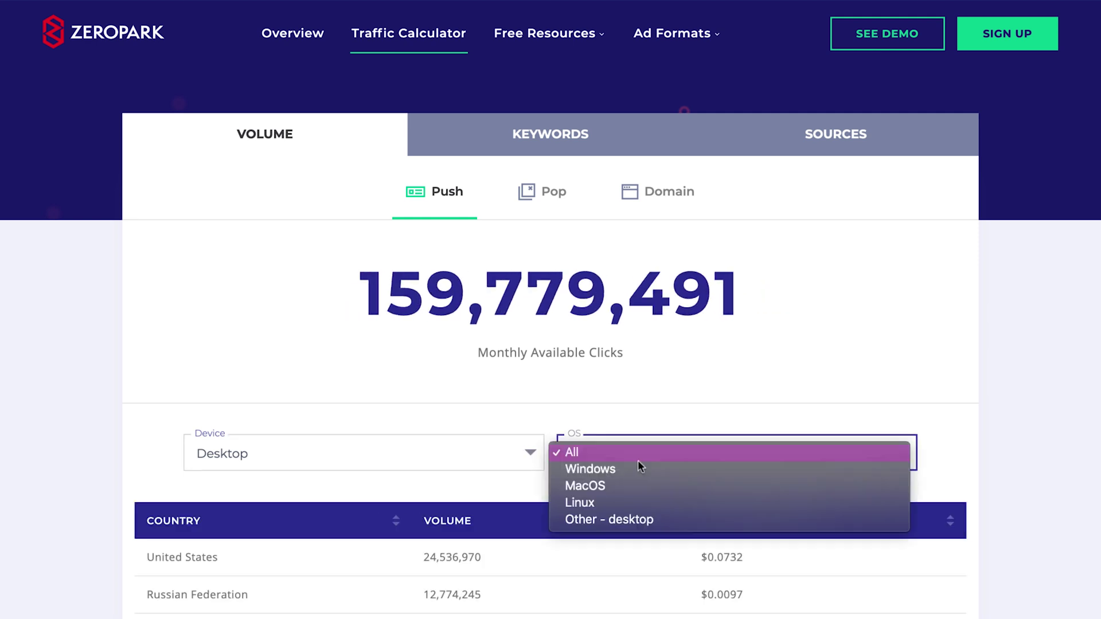
pyautogui.click(667, 487)
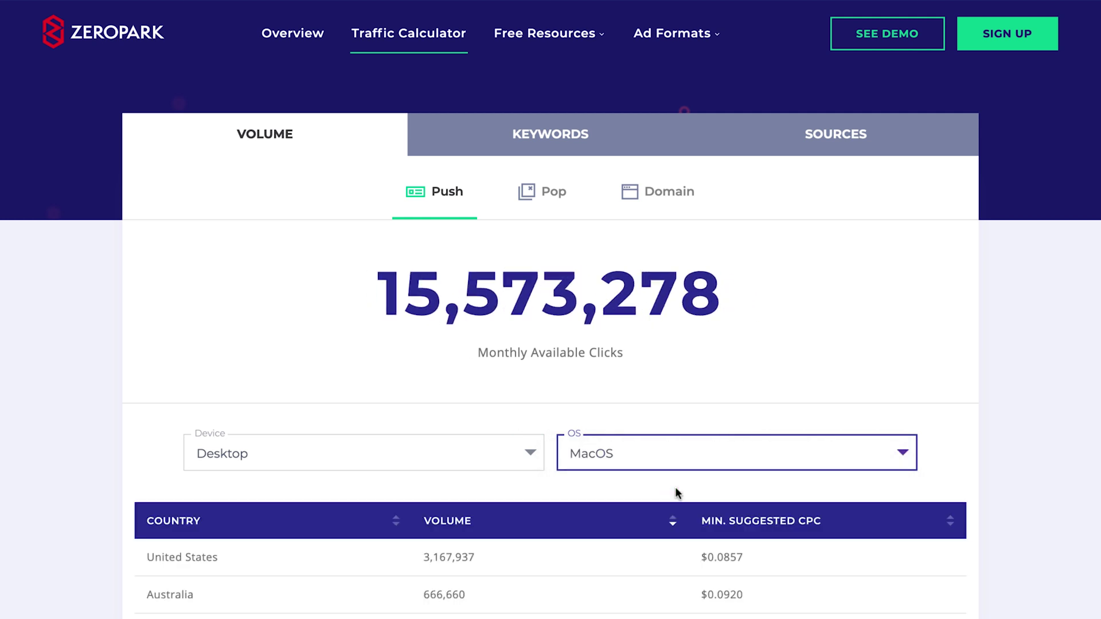
pyautogui.scroll(-3, 675, 489)
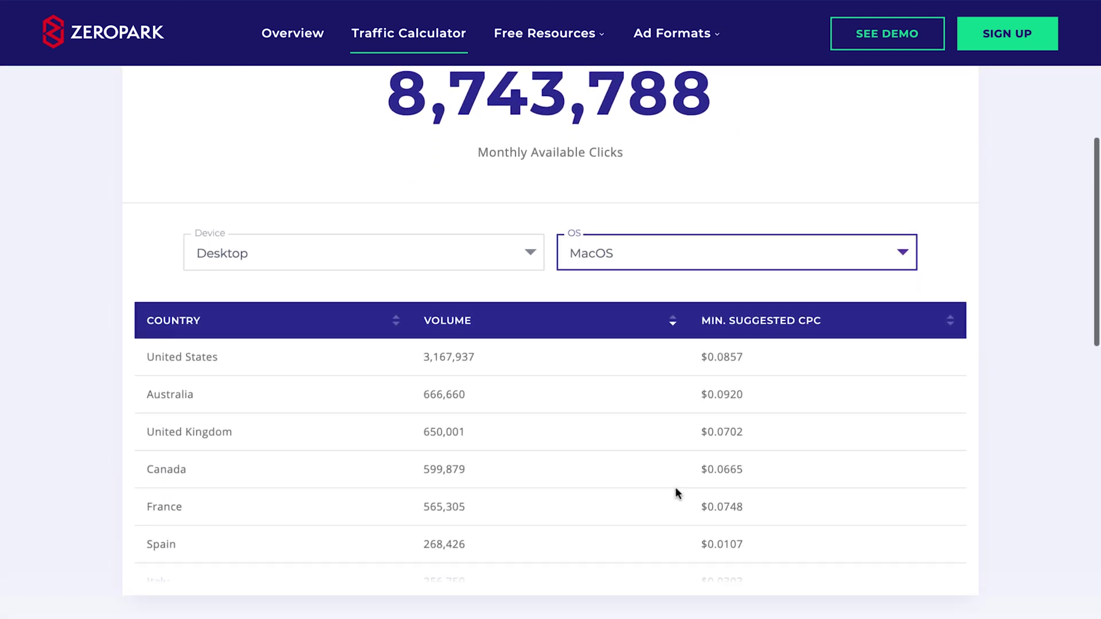
pyautogui.scroll(5, 675, 487)
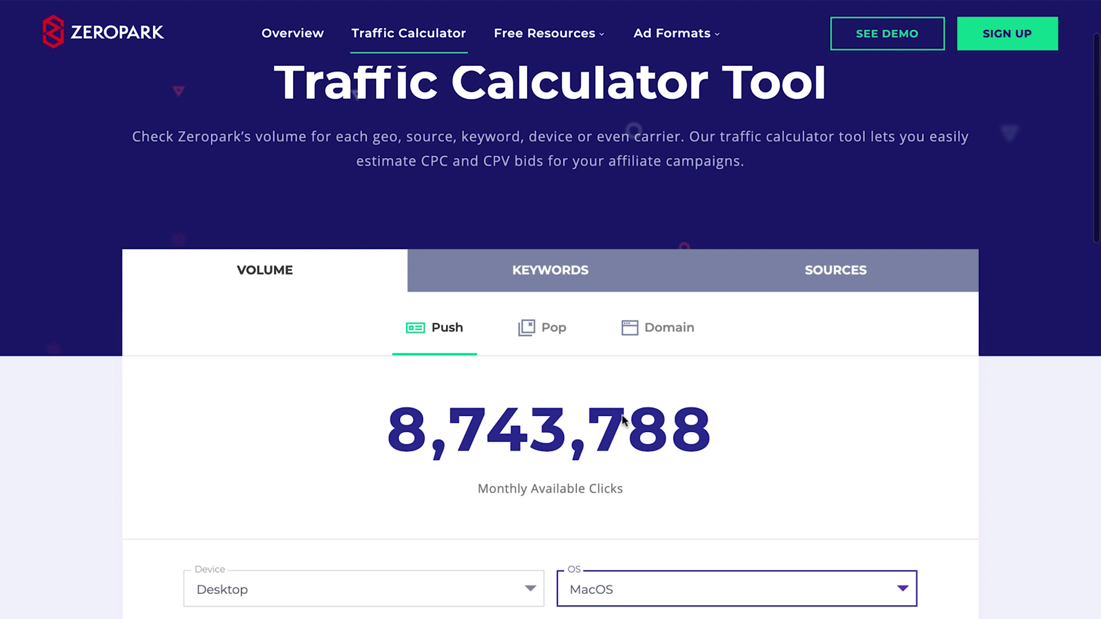
# Show Pop volume with the Adult filter on Non-Adult, totalling 43,771,019,940 monthly redirects
pyautogui.click(563, 331)
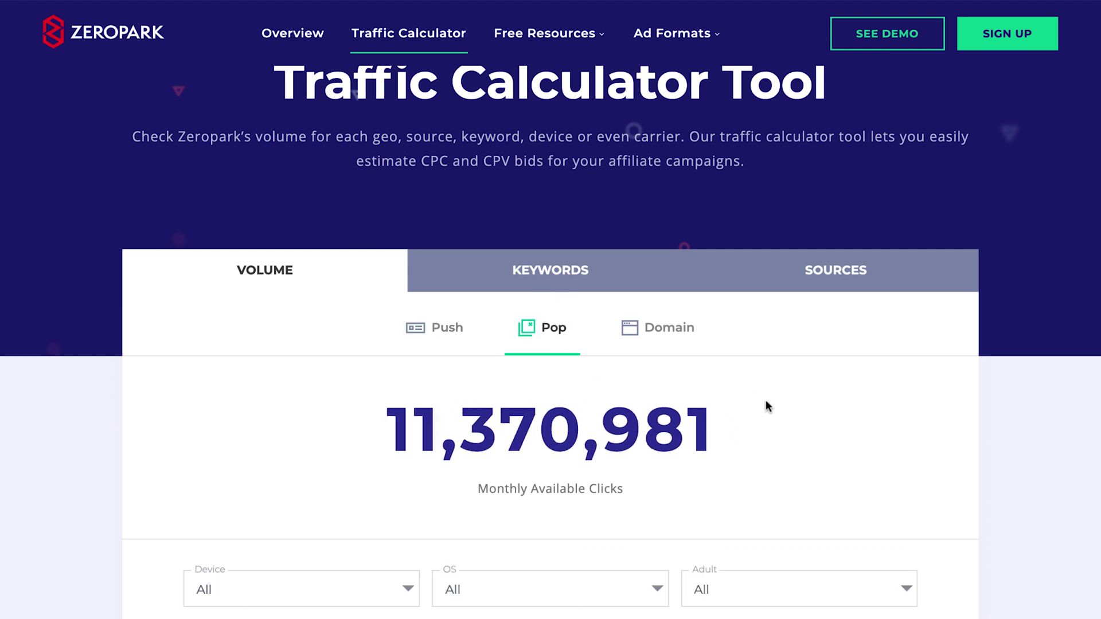
pyautogui.scroll(-4, 767, 401)
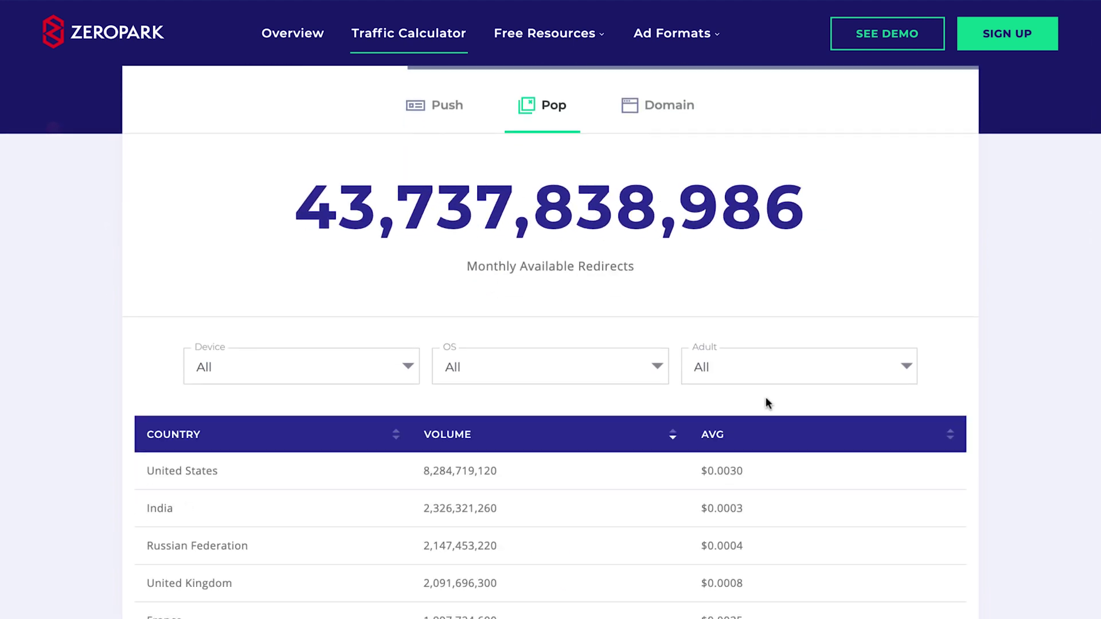
pyautogui.click(741, 367)
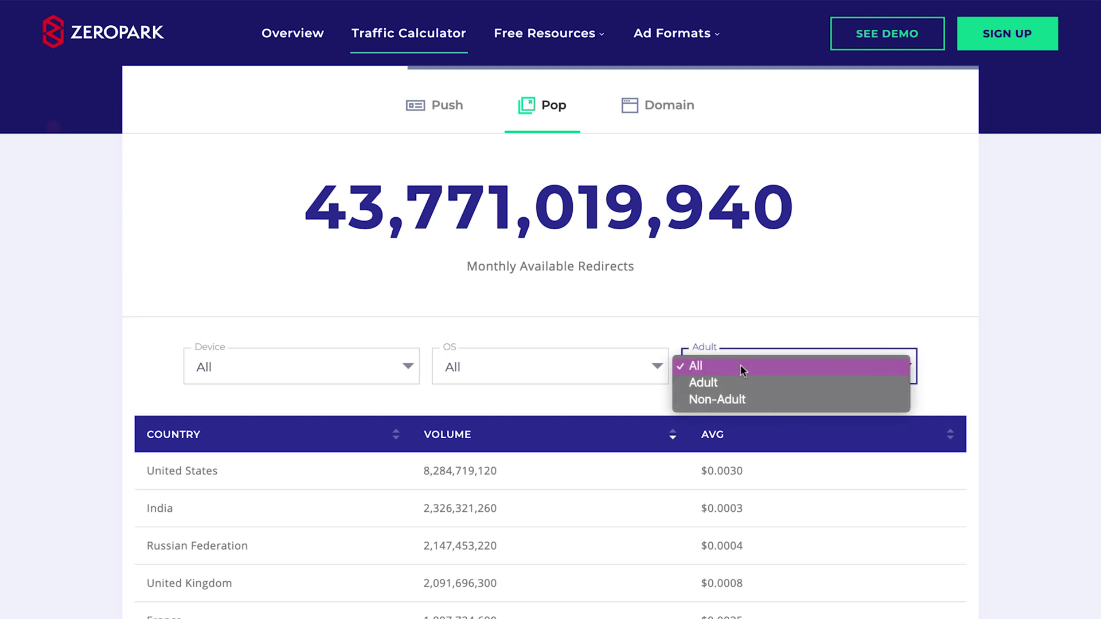
pyautogui.click(755, 400)
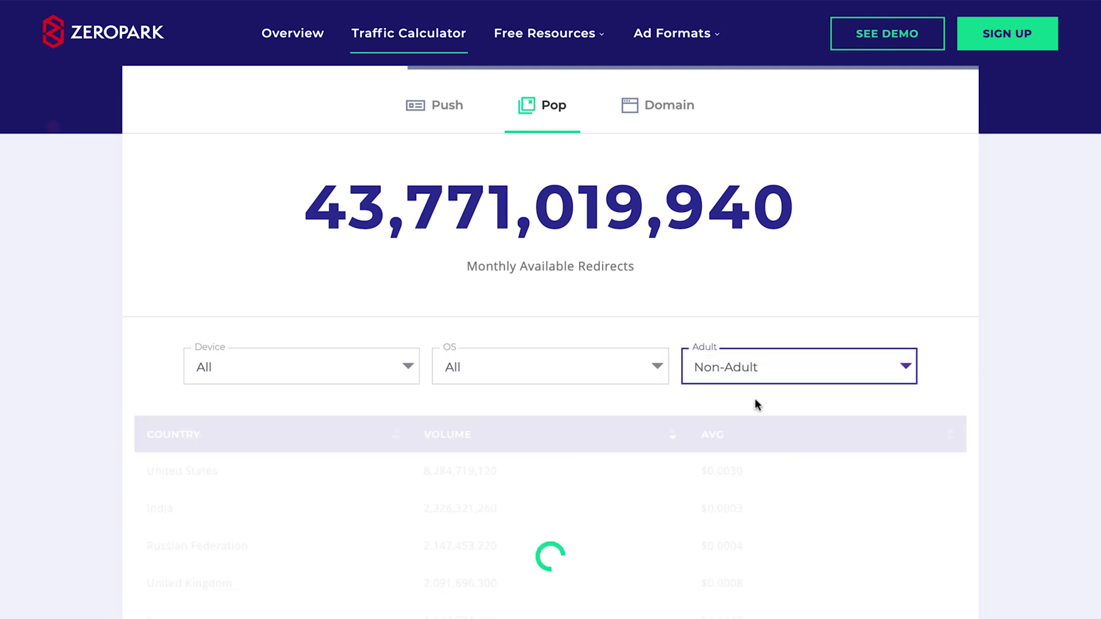